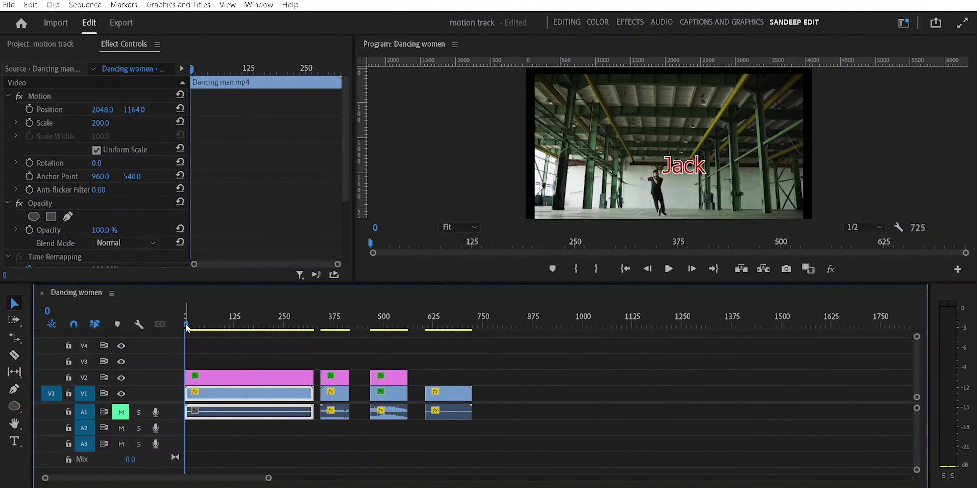
# Scrub through the dancing man and drifting cars clips to review how each tracked label follows its subject
pyautogui.moveTo(187, 326)
pyautogui.mouseDown()
pyautogui.moveTo(337, 337)
pyautogui.moveTo(188, 337)
pyautogui.moveTo(211, 341)
pyautogui.mouseUp()
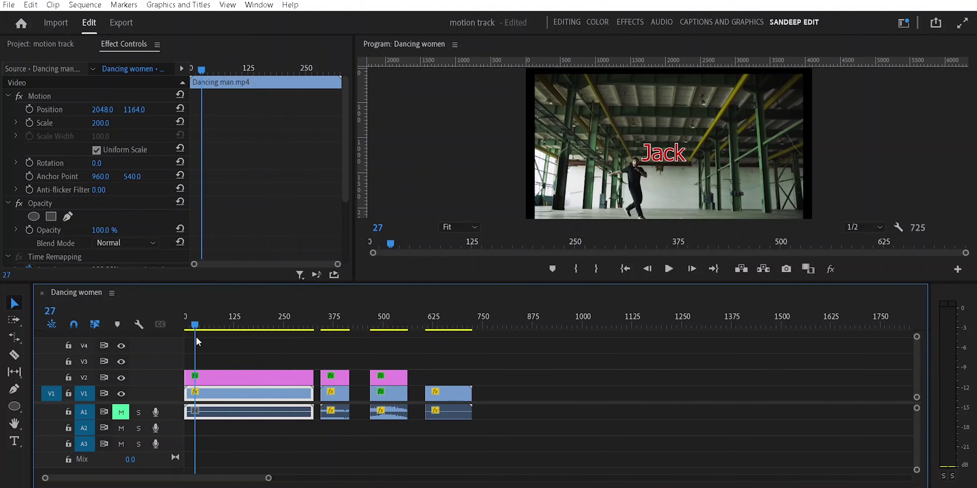
pyautogui.moveTo(211, 341); pyautogui.dragTo(342, 337)
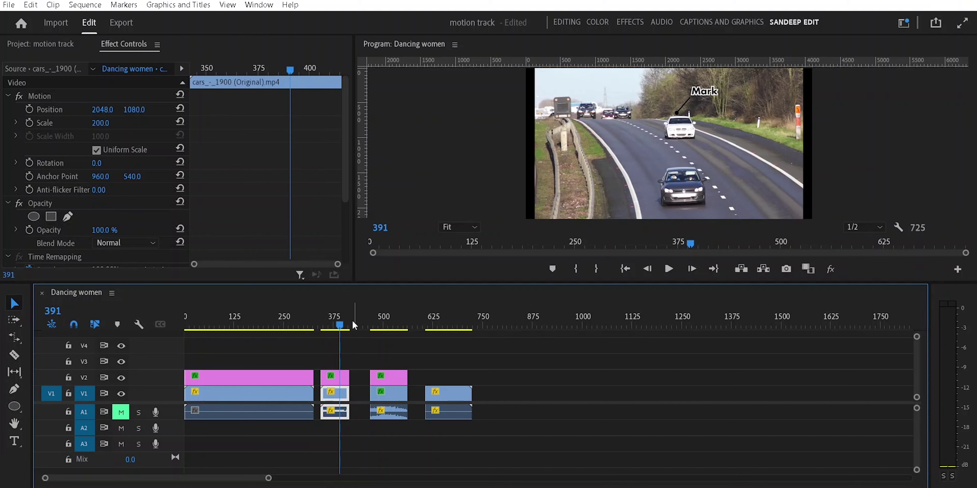
pyautogui.moveTo(340, 325); pyautogui.dragTo(376, 327)
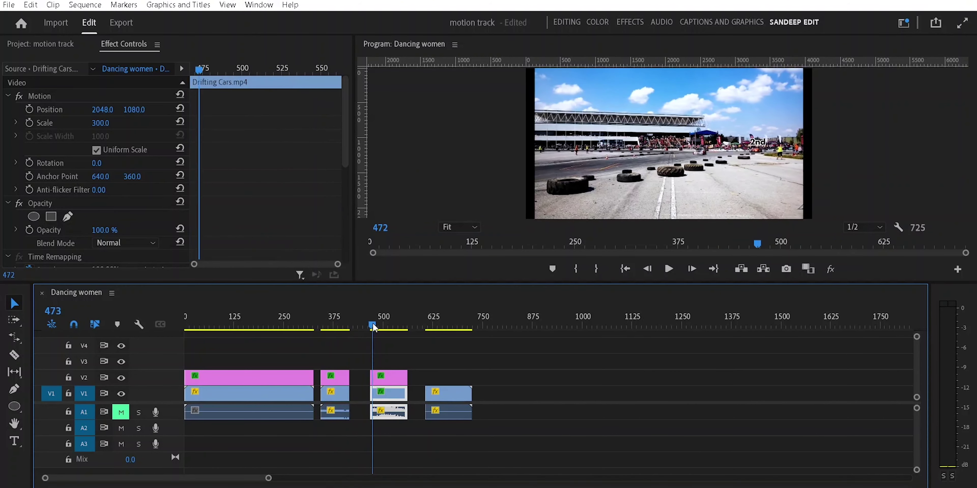
pyautogui.moveTo(375, 327); pyautogui.dragTo(390, 327)
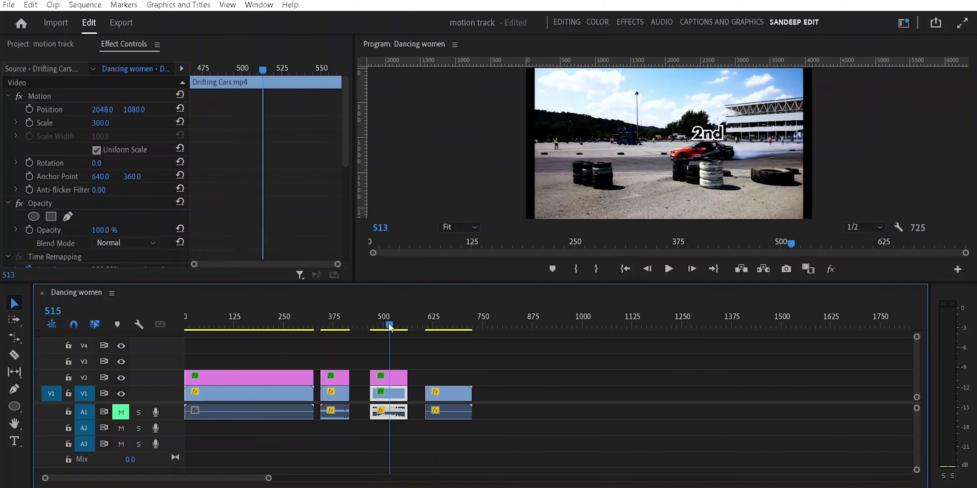
pyautogui.moveTo(391, 327)
pyautogui.mouseDown()
pyautogui.moveTo(410, 328)
pyautogui.moveTo(374, 331)
pyautogui.moveTo(460, 330)
pyautogui.moveTo(178, 321)
pyautogui.moveTo(245, 330)
pyautogui.mouseUp()
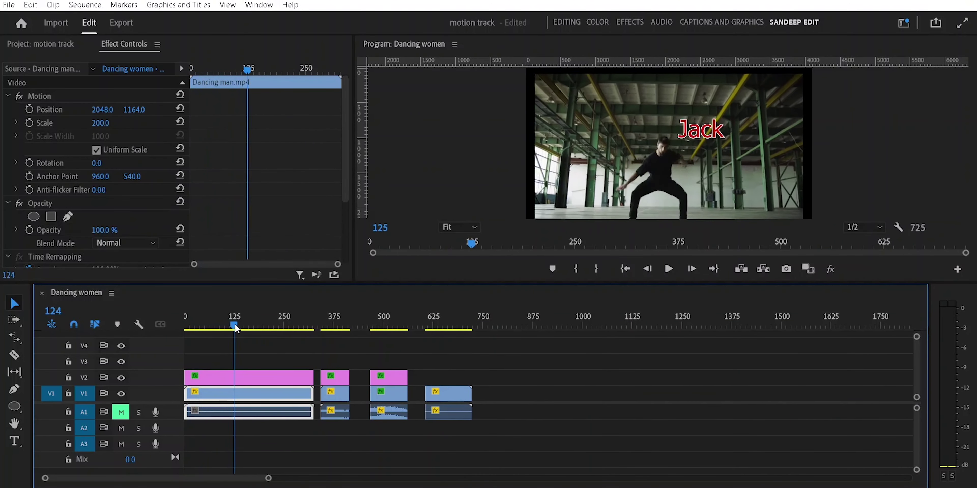
pyautogui.moveTo(245, 329); pyautogui.dragTo(267, 329)
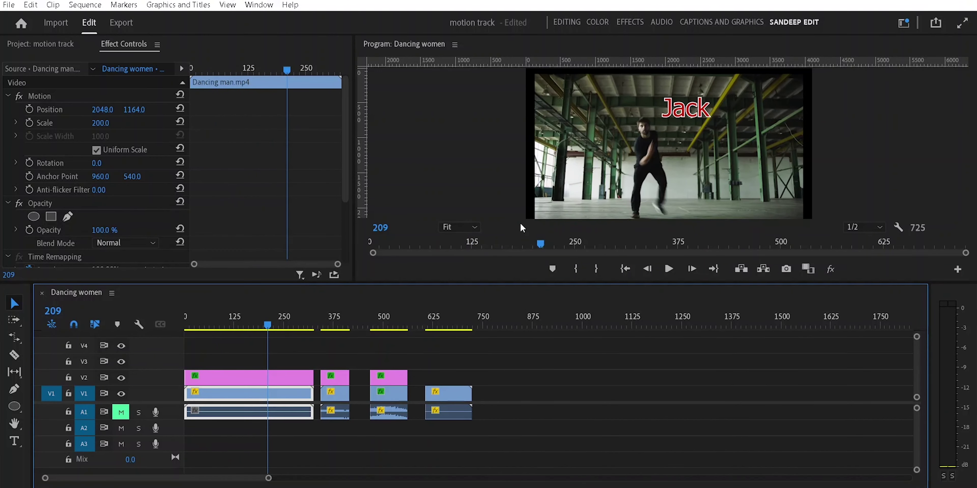
pyautogui.moveTo(268, 328); pyautogui.dragTo(241, 329)
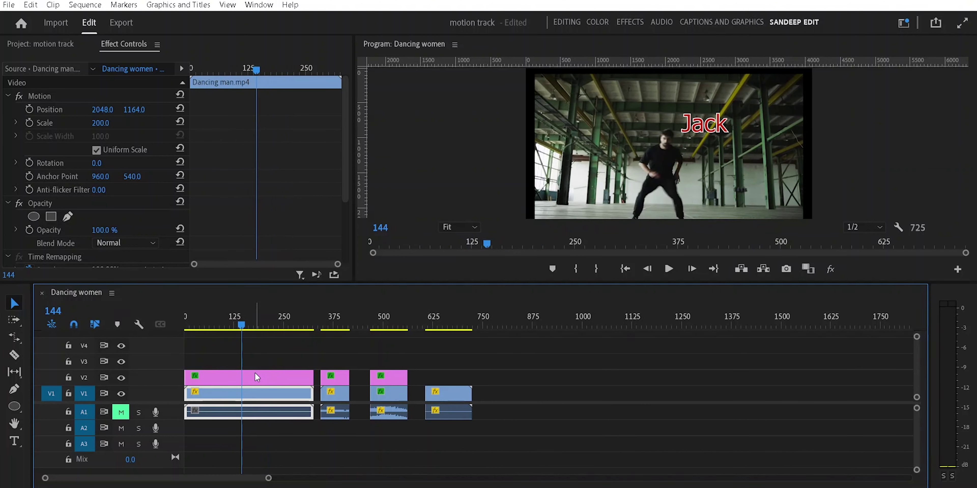
# Select the Jack title graphic on V2, return to the sequence start, and zoom the timeline in
pyautogui.moveTo(244, 330); pyautogui.dragTo(228, 324)
pyautogui.click(245, 377)
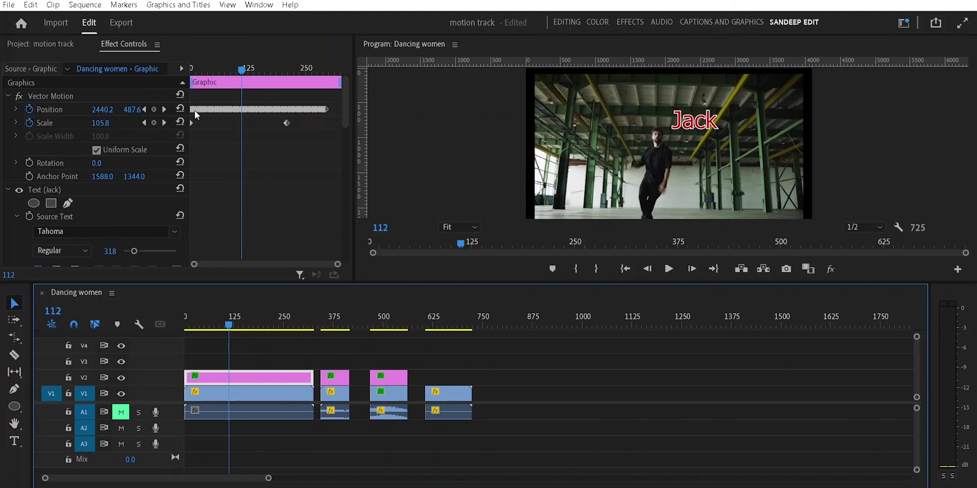
pyautogui.moveTo(228, 324)
pyautogui.mouseDown()
pyautogui.moveTo(178, 327)
pyautogui.moveTo(201, 326)
pyautogui.mouseUp()
pyautogui.moveTo(268, 479); pyautogui.dragTo(211, 481)
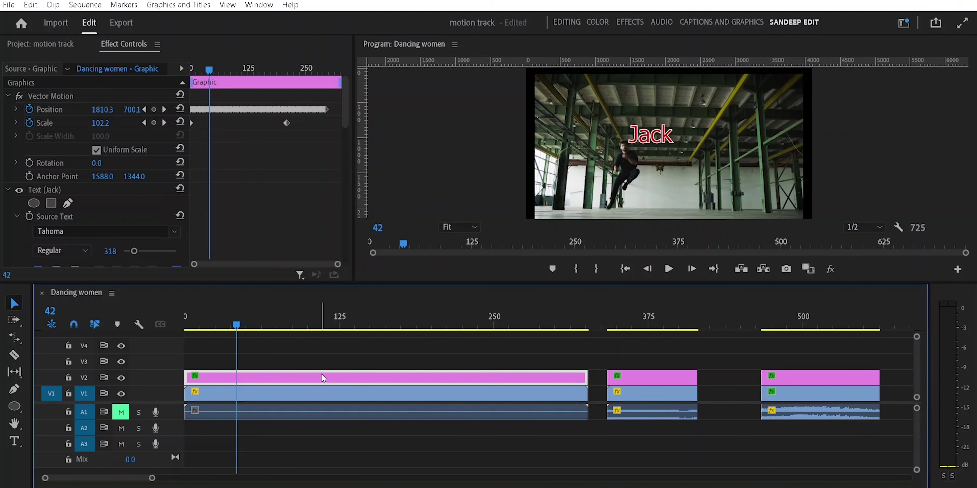
# Delete the Jack title graphic and select the dancing man clip at its first frame
pyautogui.press('Delete')
pyautogui.click(264, 400)
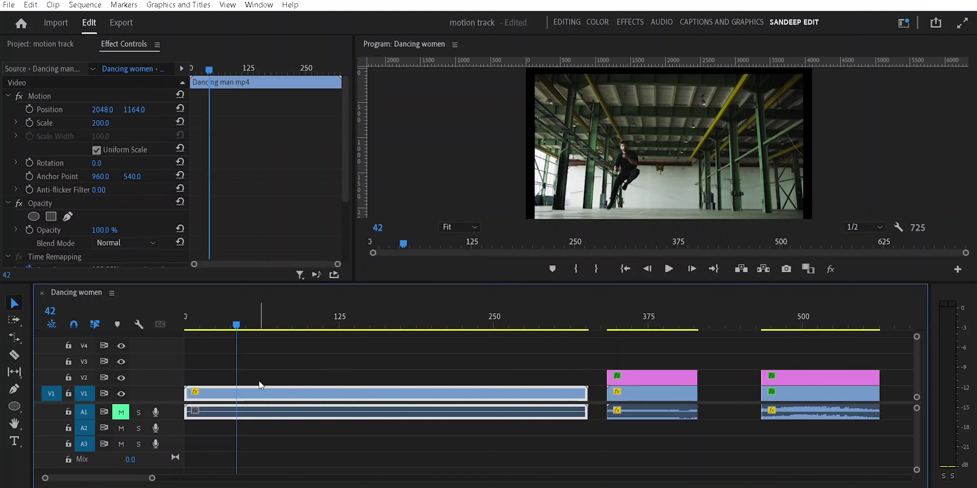
pyautogui.hotkey('shift', '5')
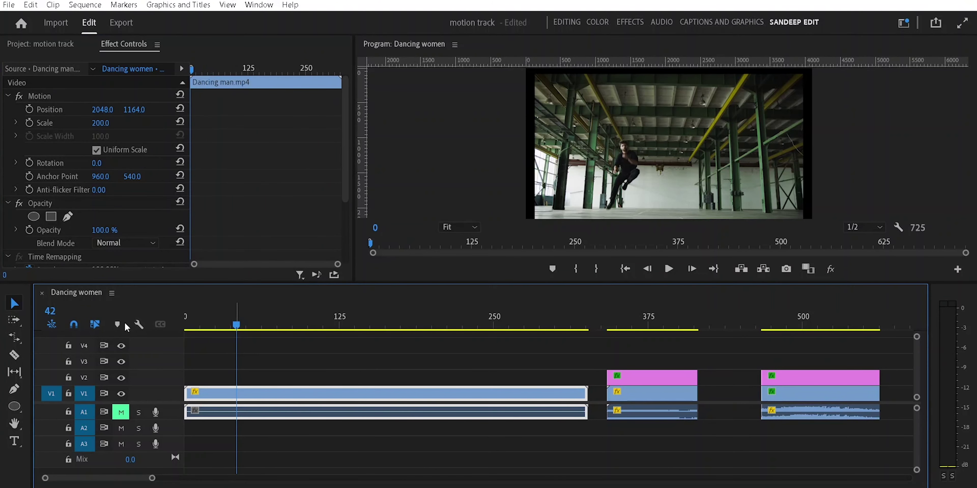
pyautogui.moveTo(237, 326); pyautogui.dragTo(186, 326)
# Add a new 'Dan' text graphic over the video and switch to the Captions and Graphics workspace
pyautogui.press('t')
pyautogui.click(608, 137)
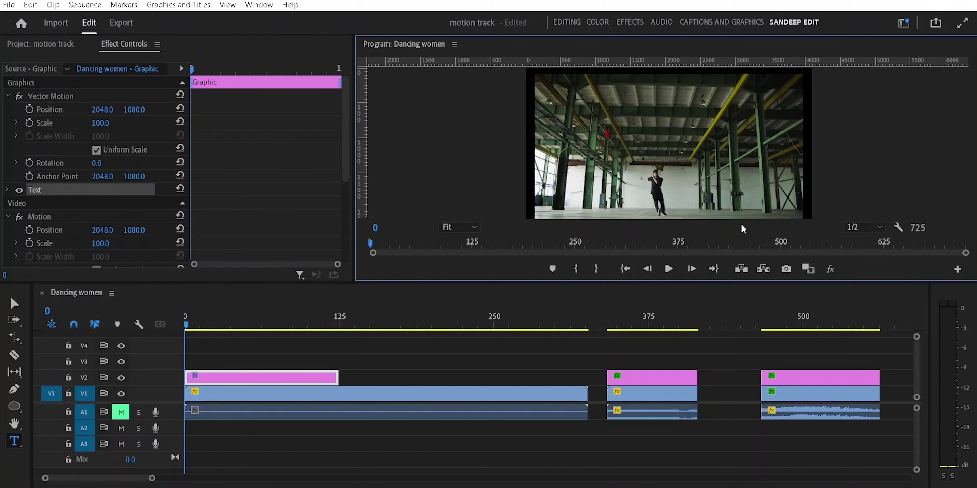
pyautogui.write('Dan')
pyautogui.click(14, 306)
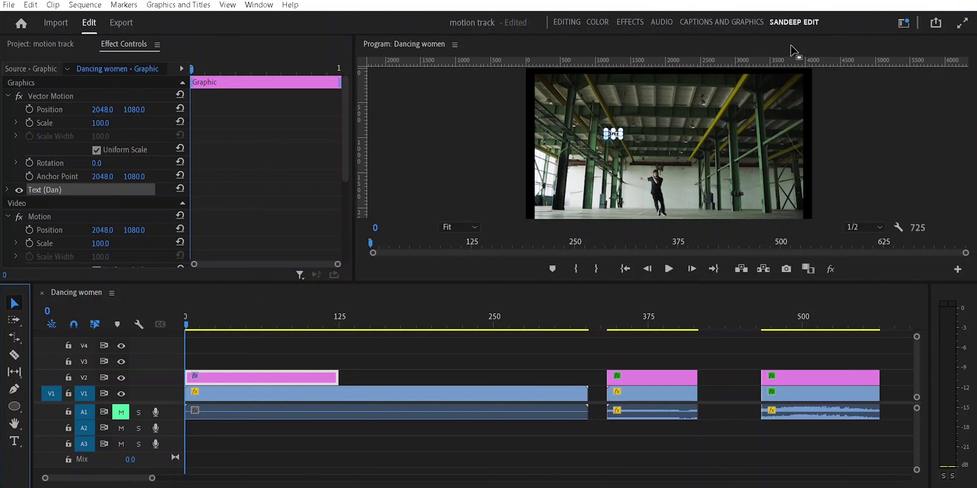
pyautogui.hotkey('ctrl', 'm')
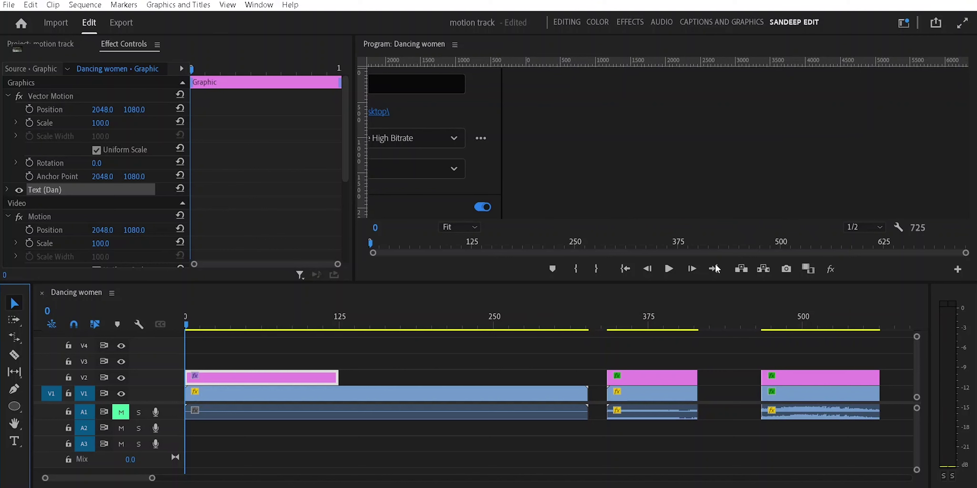
pyautogui.hotkey('alt', 'shift', '5')
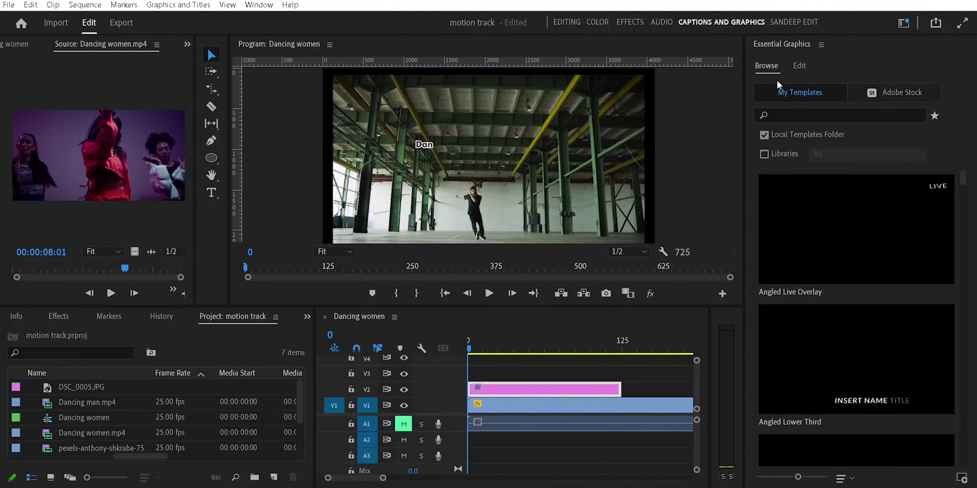
# Set the Dan text's font size to 108 and move it next to the dancer's head
pyautogui.click(799, 66)
pyautogui.click(801, 99)
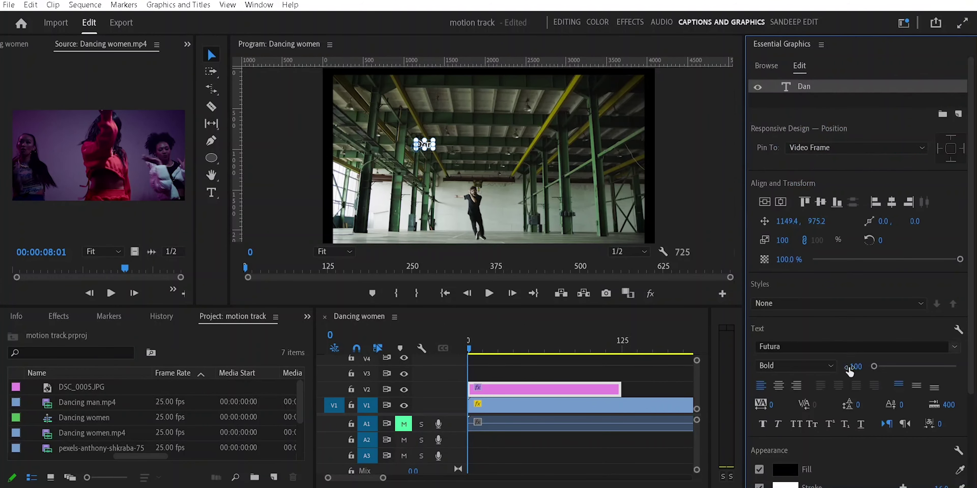
pyautogui.click(469, 351)
pyautogui.click(855, 367)
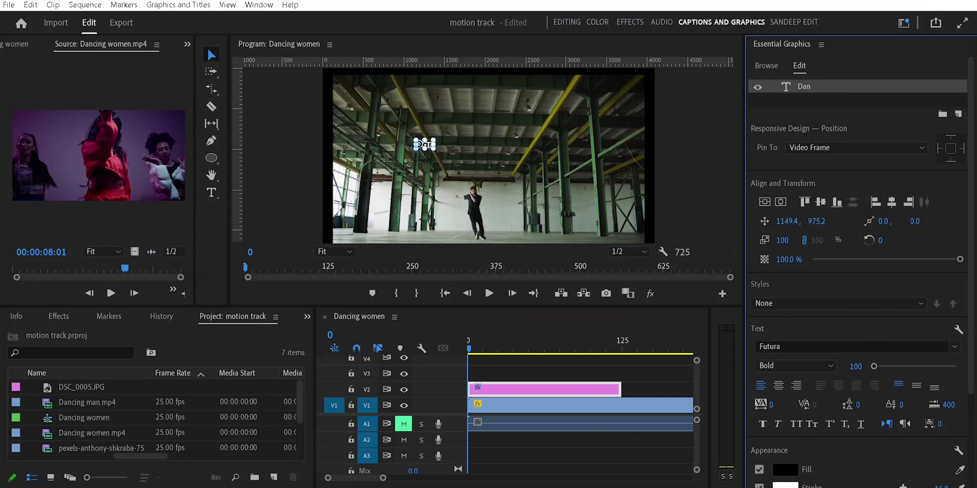
pyautogui.moveTo(436, 145); pyautogui.dragTo(438, 144)
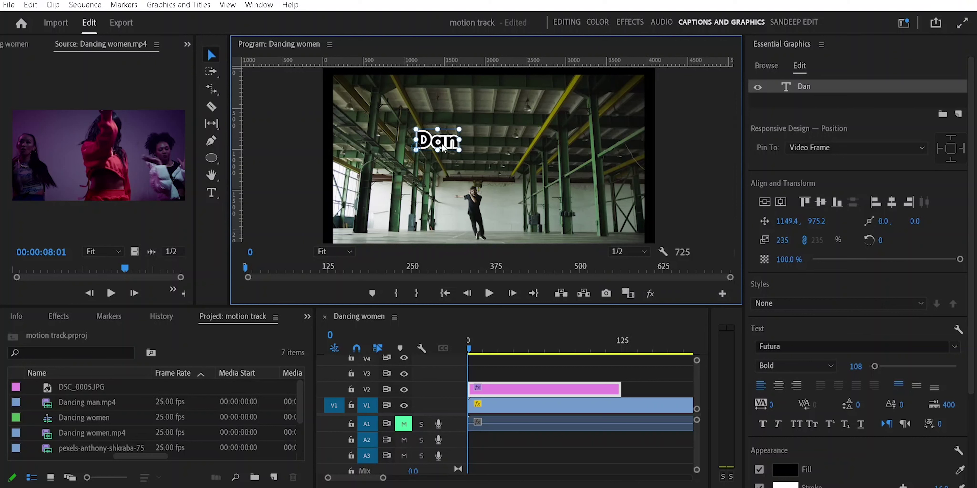
pyautogui.moveTo(446, 144); pyautogui.dragTo(512, 184)
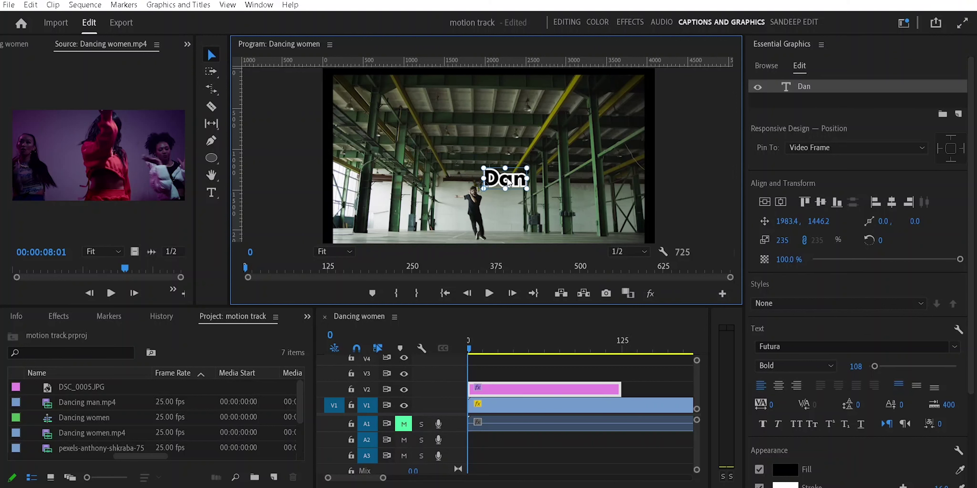
# At 50% preview zoom, shrink the Dan text, then return to the edit workspace with the frame fitted
pyautogui.click(349, 252)
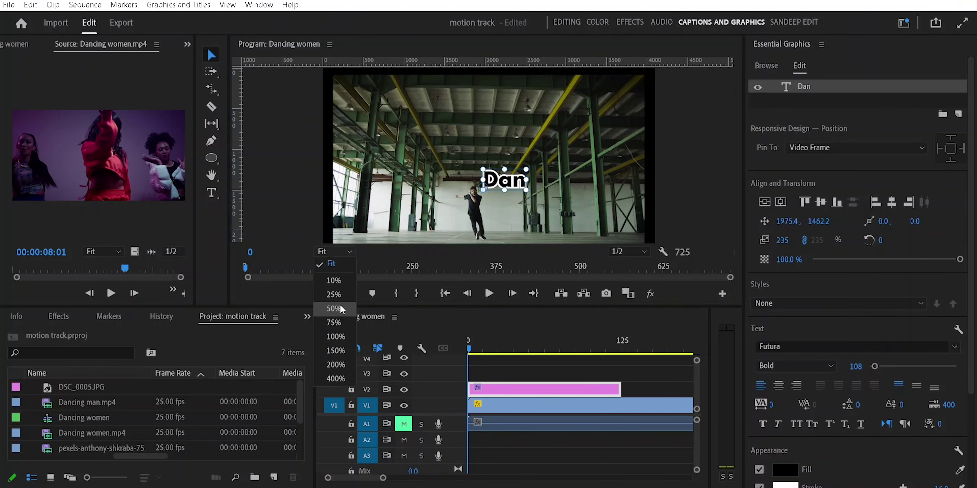
pyautogui.click(341, 309)
pyautogui.moveTo(727, 156); pyautogui.dragTo(723, 197)
pyautogui.moveTo(606, 172)
pyautogui.mouseDown()
pyautogui.moveTo(566, 152)
pyautogui.moveTo(508, 147)
pyautogui.mouseUp()
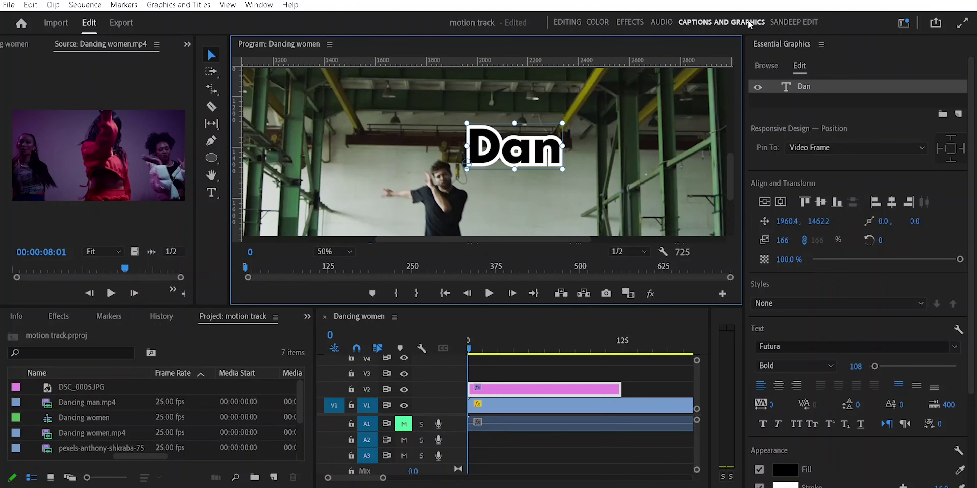
pyautogui.click(784, 22)
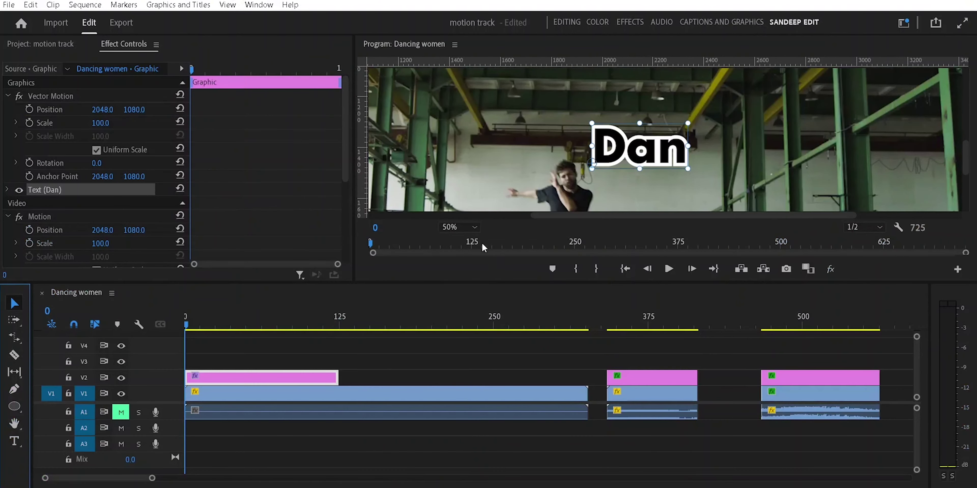
pyautogui.click(463, 225)
pyautogui.click(462, 237)
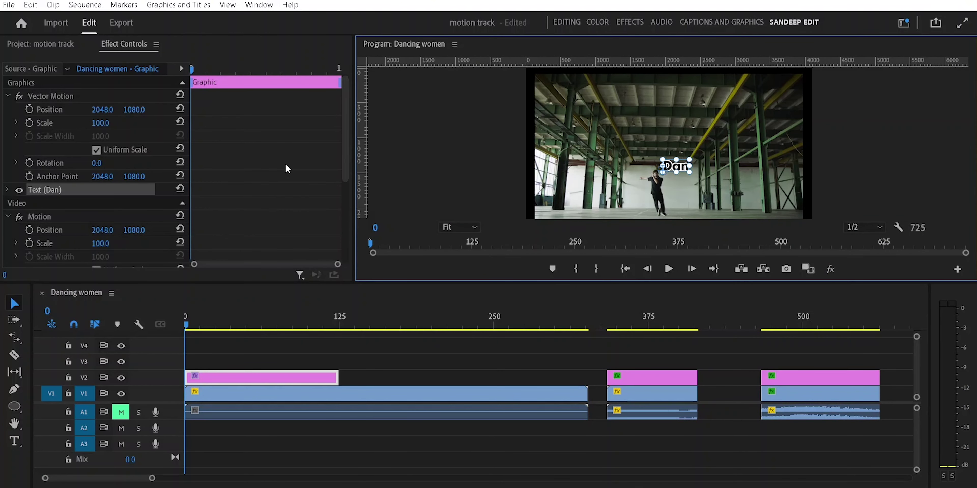
# Change the label text from 'Dan' to '+' at 75% preview zoom, then open the Essential Graphics Edit tab
pyautogui.click(290, 375)
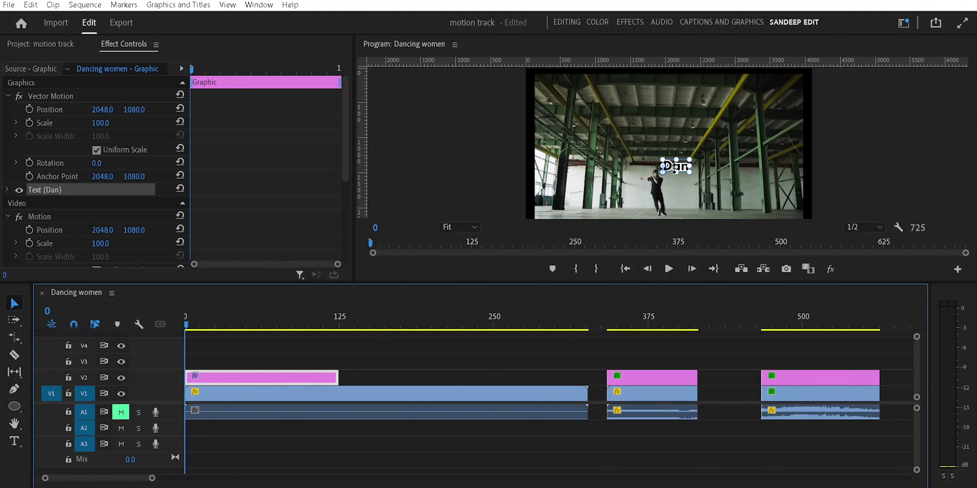
pyautogui.doubleClick(676, 167)
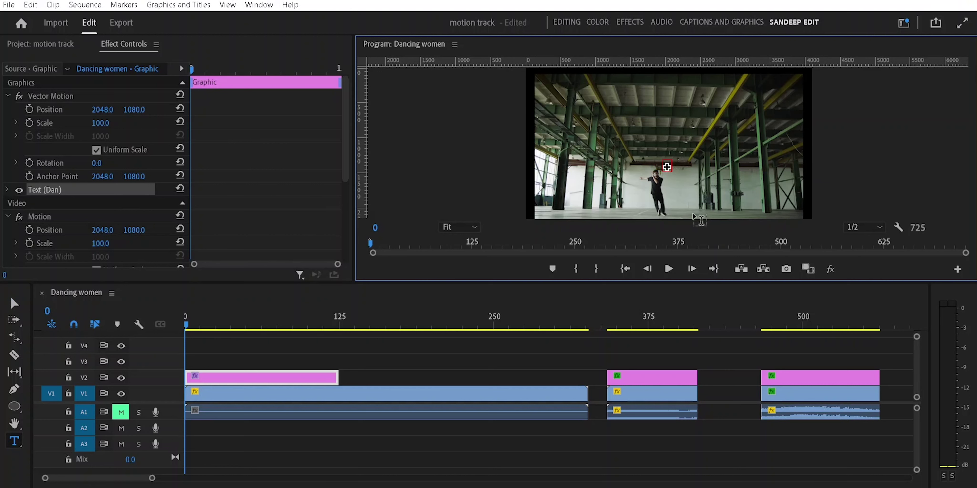
pyautogui.click(470, 227)
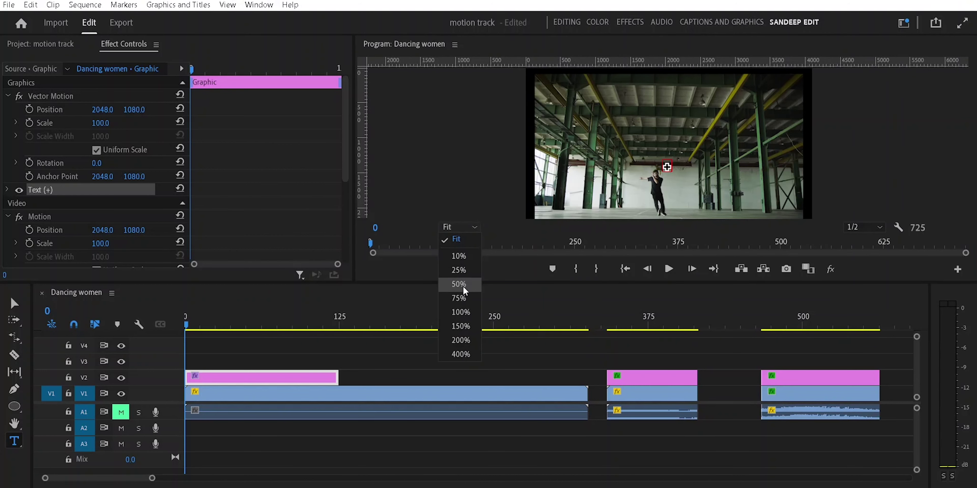
pyautogui.click(463, 298)
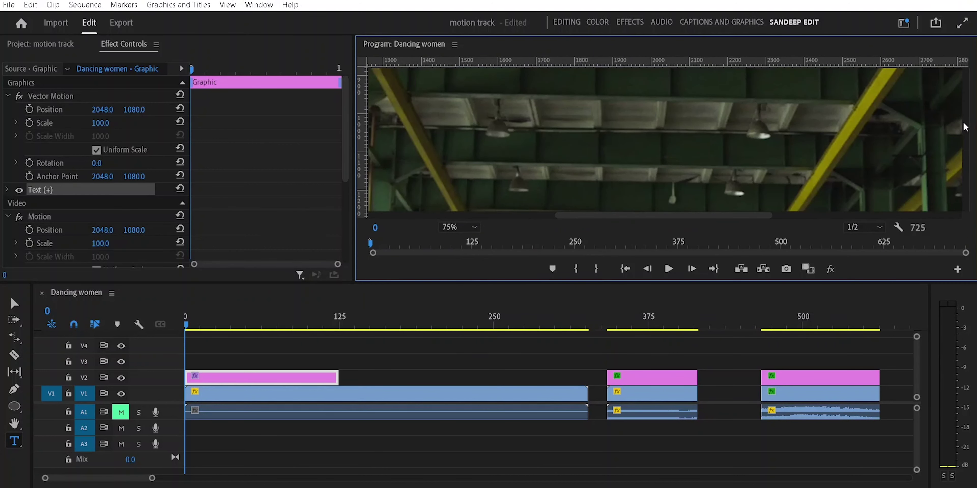
pyautogui.moveTo(966, 133); pyautogui.dragTo(966, 167)
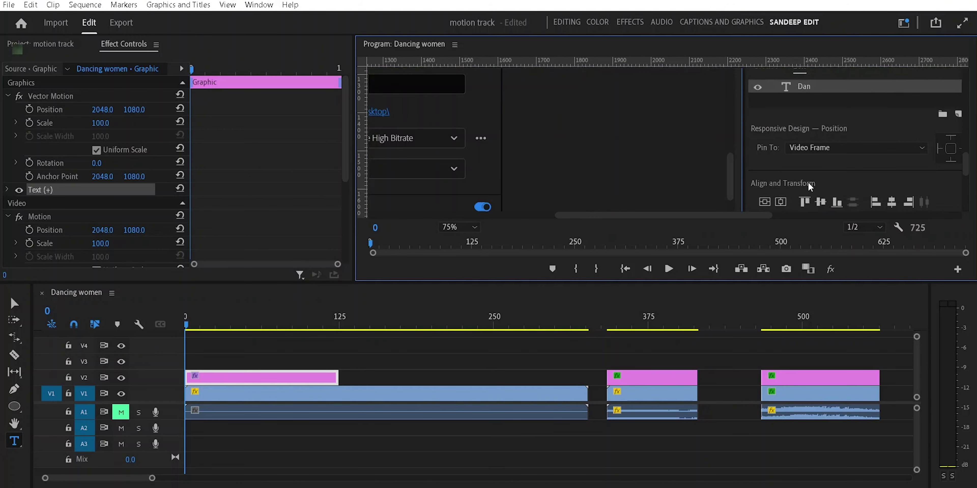
pyautogui.hotkey('alt', 'shift', '5')
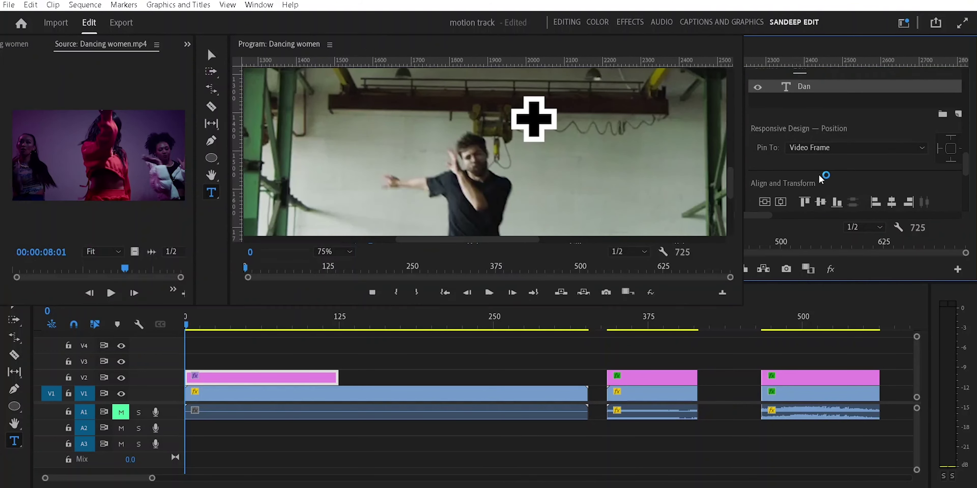
pyautogui.click(799, 66)
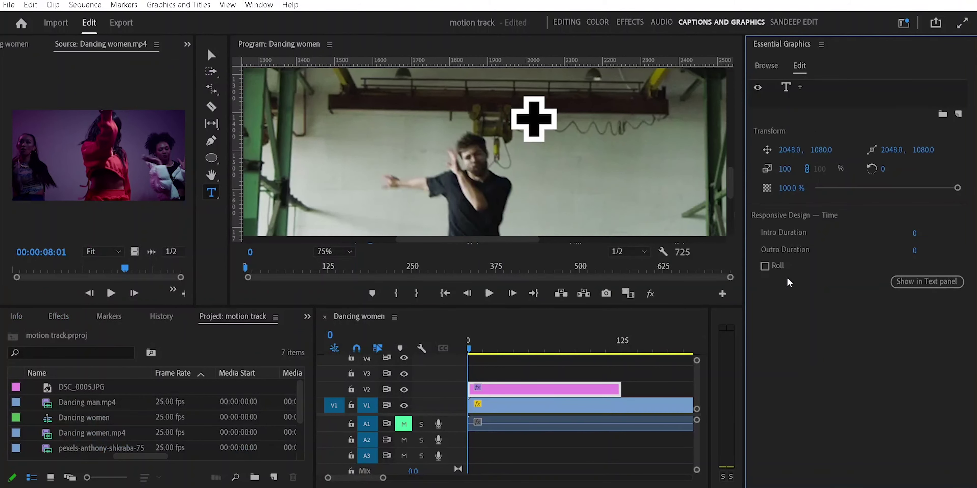
# Remove the cross's black fill and set its stroke width to 1.0
pyautogui.click(795, 87)
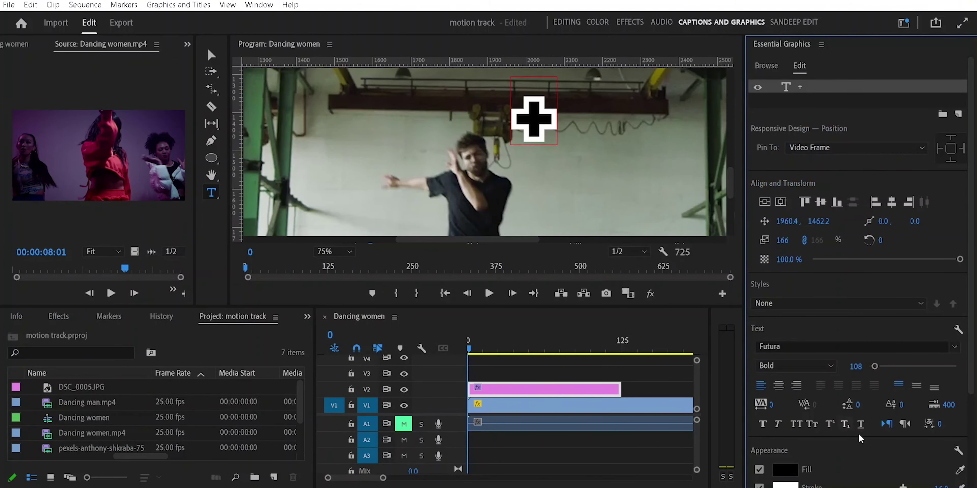
pyautogui.click(796, 472)
pyautogui.click(333, 316)
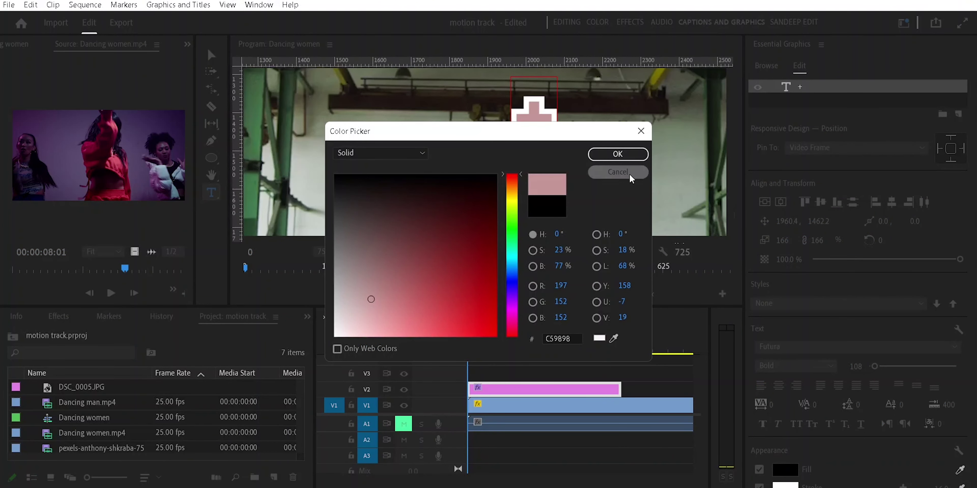
pyautogui.click(630, 173)
pyautogui.click(759, 469)
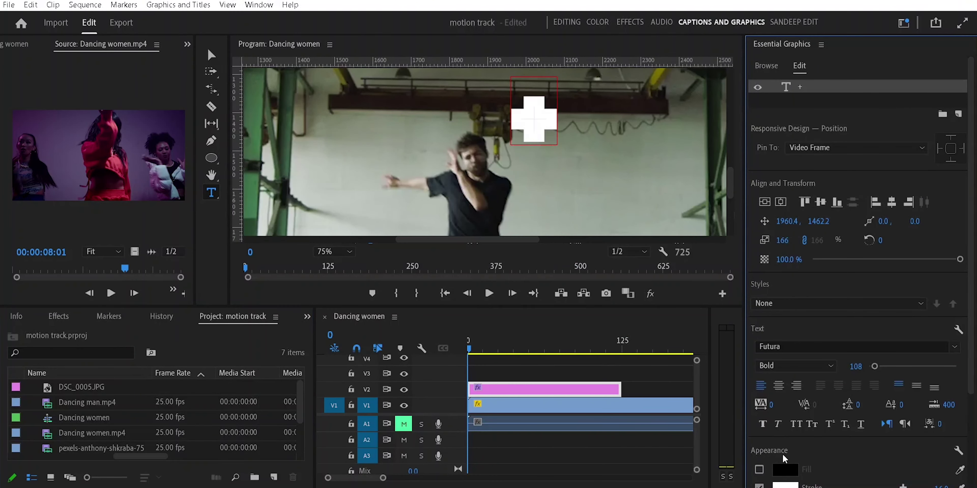
pyautogui.scroll(-1, 880, 454)
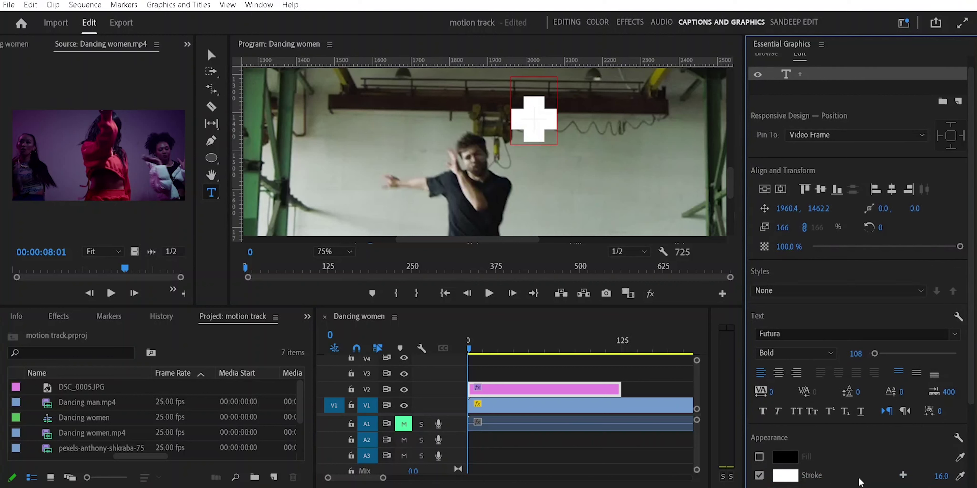
pyautogui.click(936, 478)
pyautogui.moveTo(941, 476); pyautogui.dragTo(925, 476)
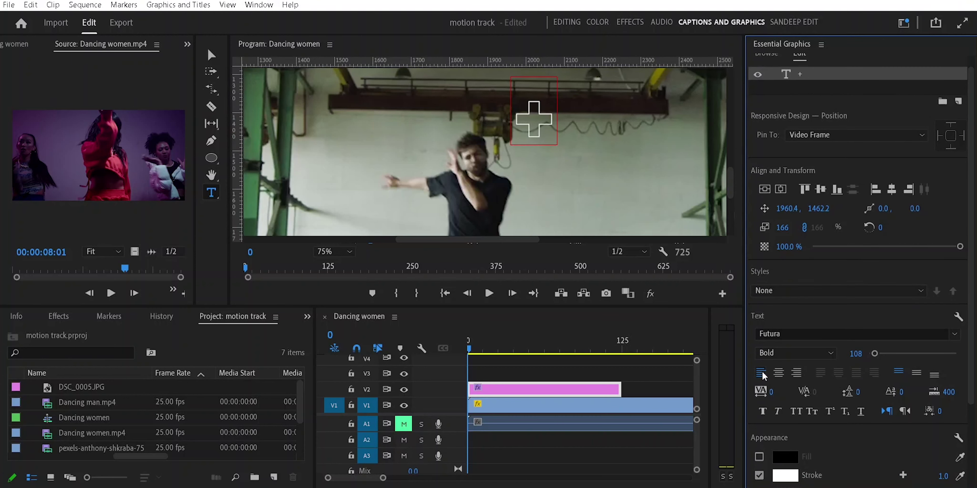
# Enlarge the cross to font size 151
pyautogui.click(528, 121)
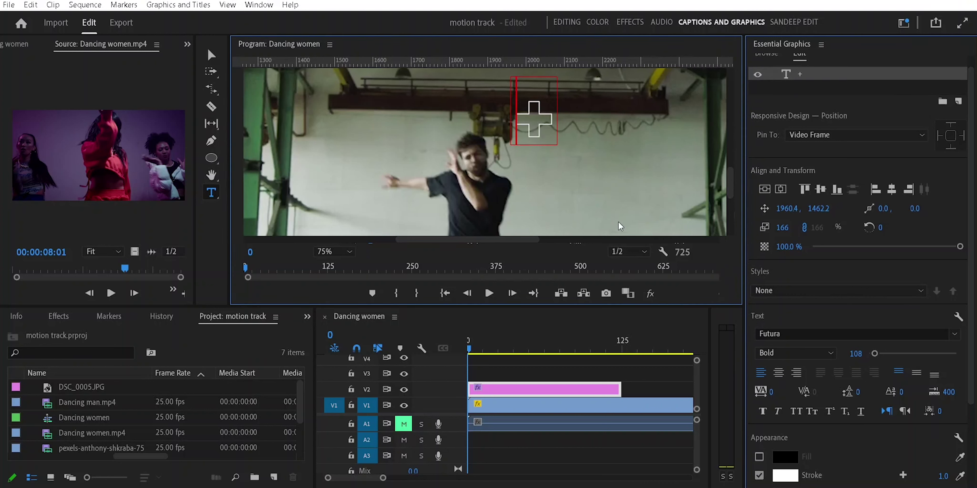
pyautogui.click(860, 360)
pyautogui.moveTo(855, 353); pyautogui.dragTo(868, 354)
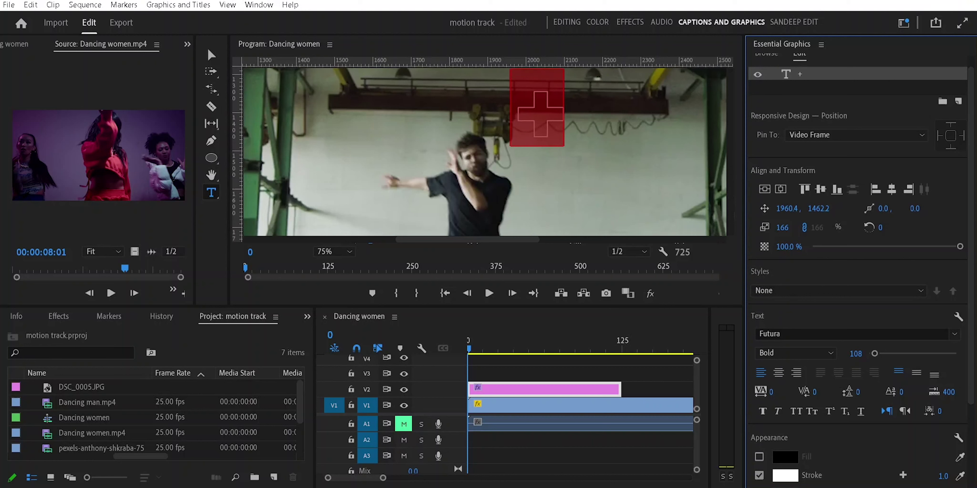
pyautogui.click(704, 57)
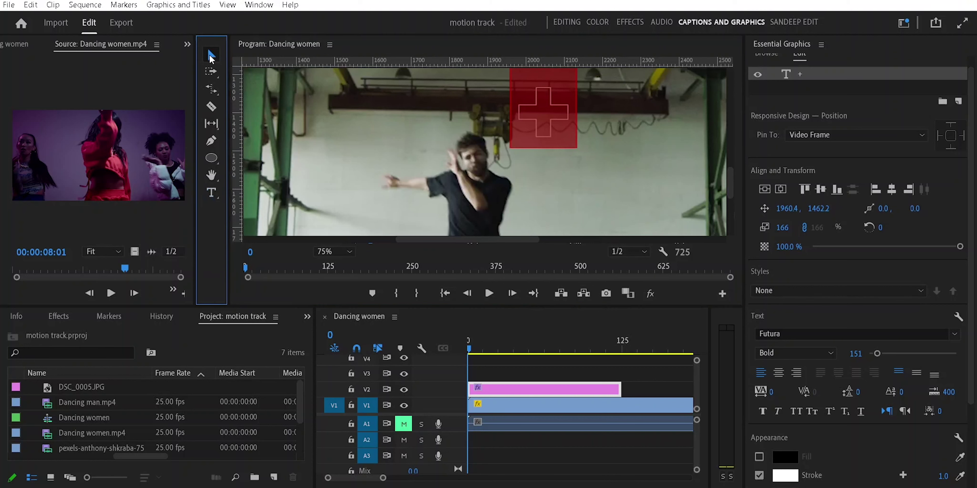
pyautogui.click(210, 55)
# Move and enlarge the cross so it is centred over the dancer's face
pyautogui.moveTo(540, 113)
pyautogui.mouseDown()
pyautogui.moveTo(476, 143)
pyautogui.moveTo(466, 156)
pyautogui.moveTo(480, 164)
pyautogui.mouseUp()
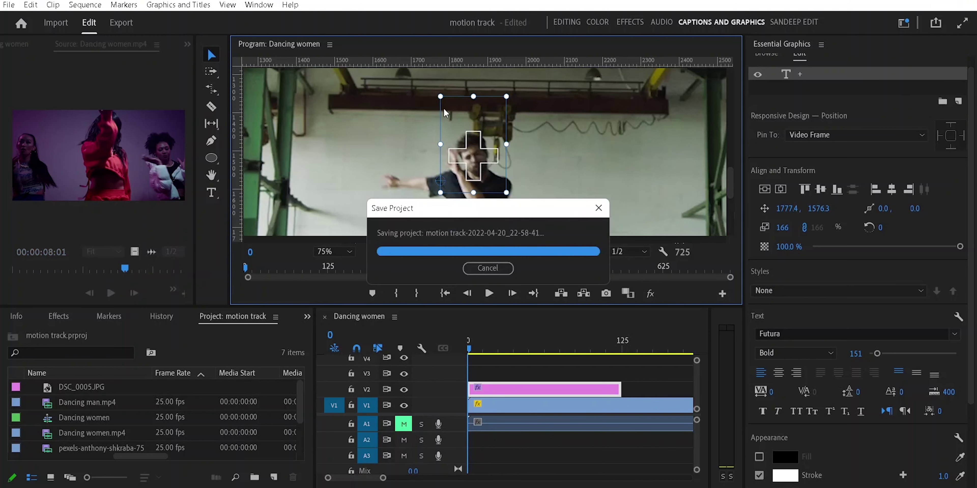
pyautogui.moveTo(440, 97); pyautogui.dragTo(415, 82)
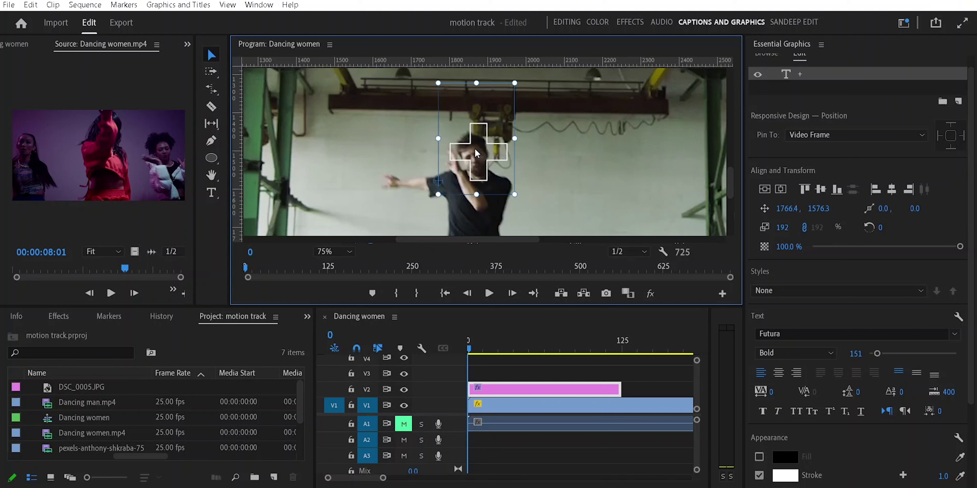
pyautogui.moveTo(475, 150); pyautogui.dragTo(471, 153)
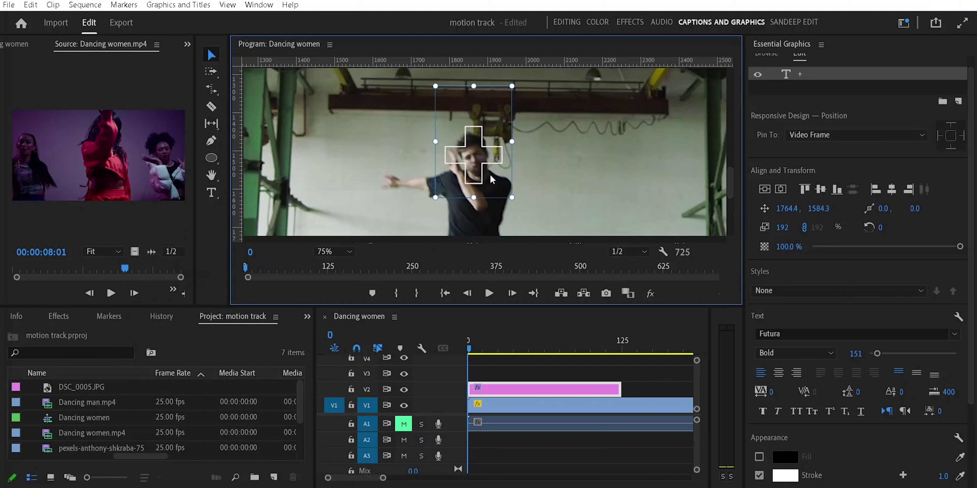
# Return to the SANDEEP EDIT workspace and start keyframing the cross's Position in Effect Controls
pyautogui.click(790, 23)
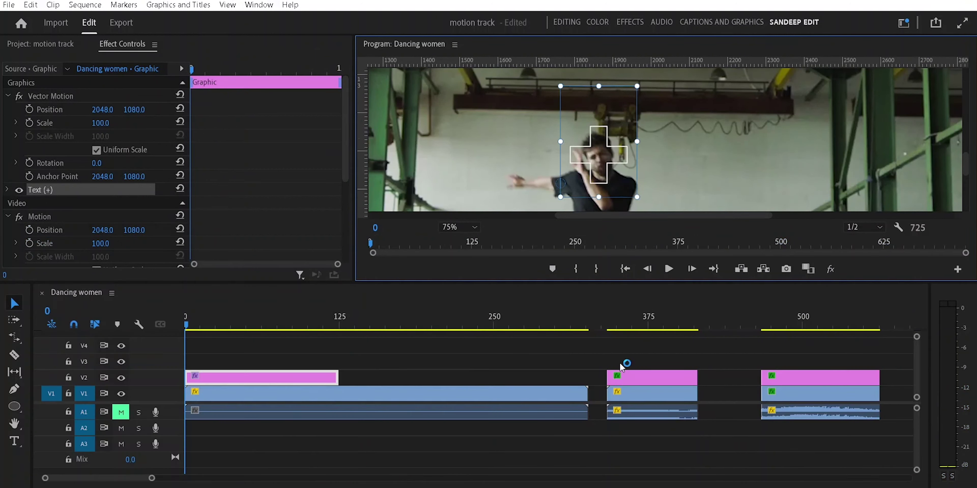
pyautogui.click(246, 375)
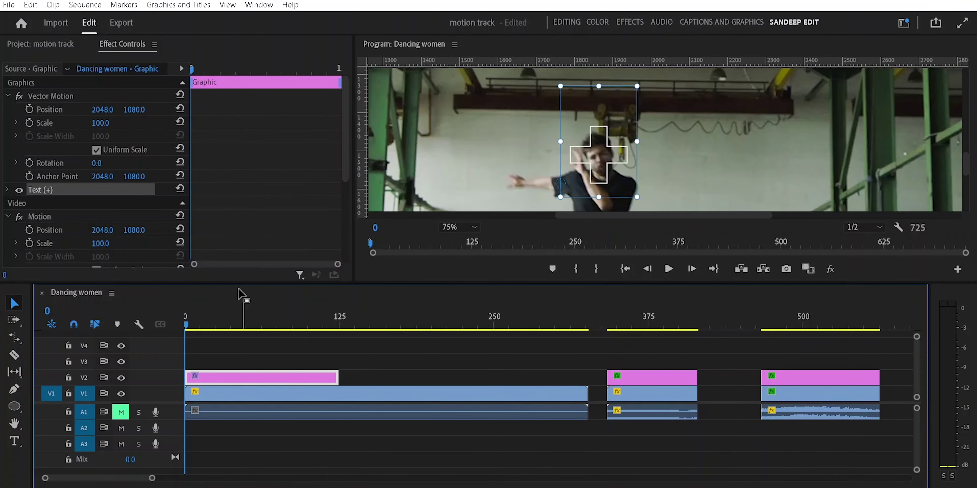
pyautogui.click(211, 157)
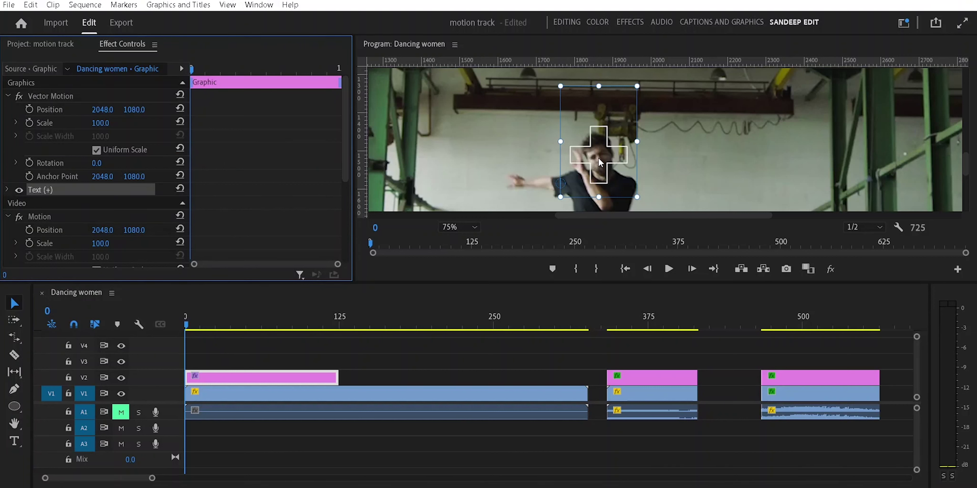
pyautogui.click(30, 110)
# Add Position and Scale keyframes at frame 0 and extend the cross graphic to the first clip's end
pyautogui.click(29, 123)
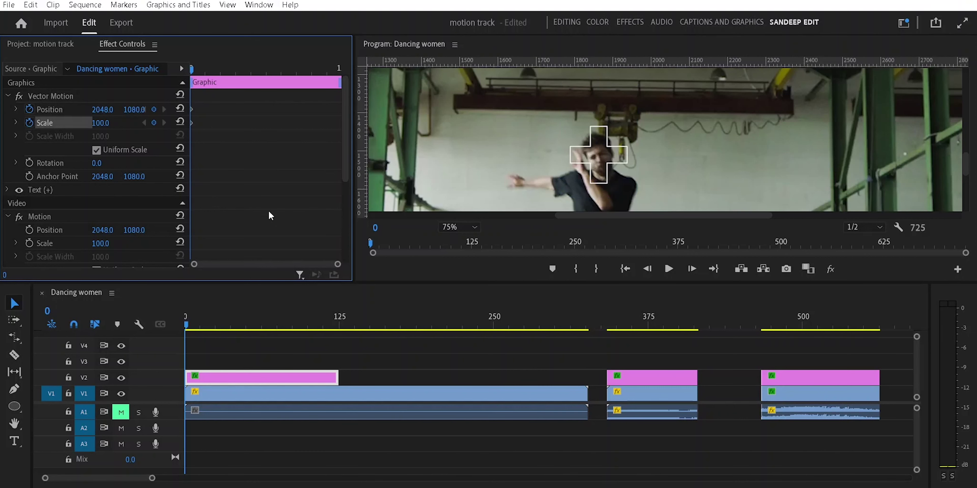
pyautogui.click(471, 231)
pyautogui.click(459, 251)
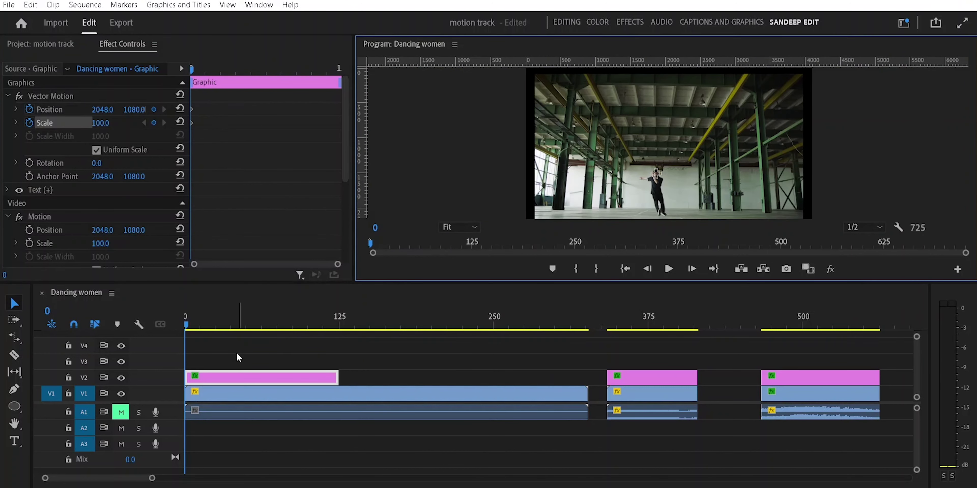
pyautogui.click(334, 371)
pyautogui.moveTo(334, 371); pyautogui.dragTo(588, 370)
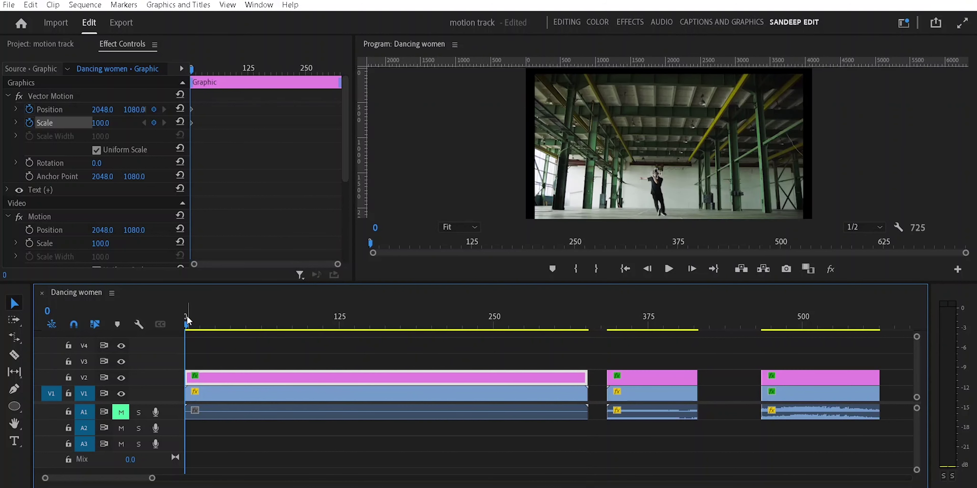
pyautogui.moveTo(412, 326); pyautogui.dragTo(516, 338)
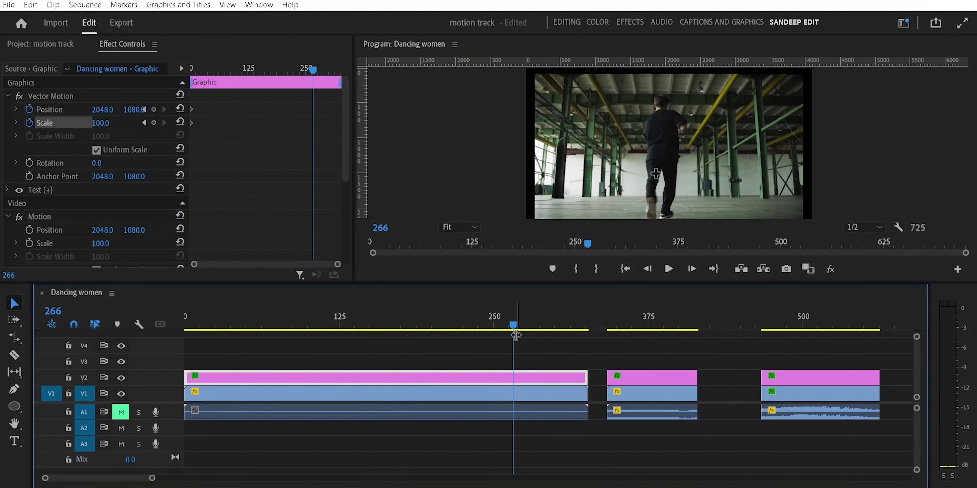
pyautogui.press('Down')
pyautogui.press('Left')
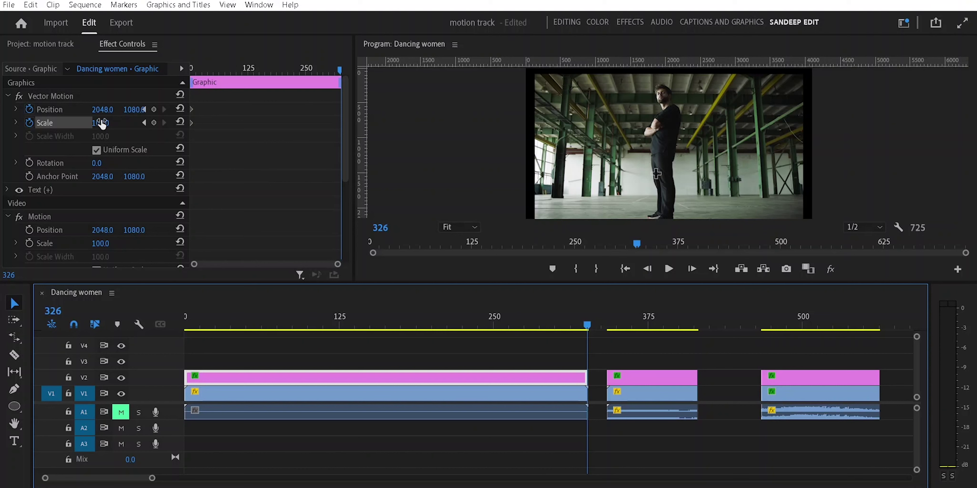
# Set the cross's Position to 2469.0, -70.0 at frame 326 and preview its motion across the clip
pyautogui.moveTo(102, 112)
pyautogui.mouseDown()
pyautogui.moveTo(135, 115)
pyautogui.moveTo(113, 110)
pyautogui.mouseUp()
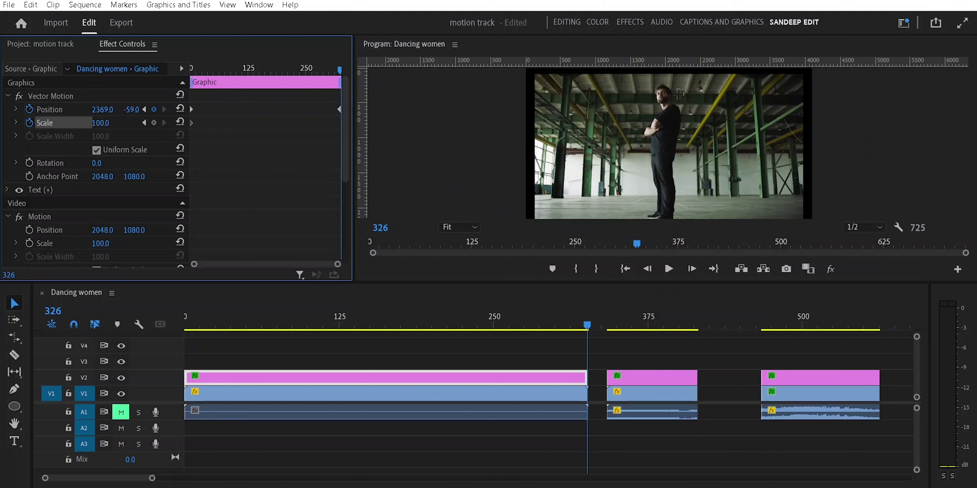
pyautogui.moveTo(678, 93); pyautogui.dragTo(681, 95)
pyautogui.moveTo(591, 326); pyautogui.dragTo(163, 346)
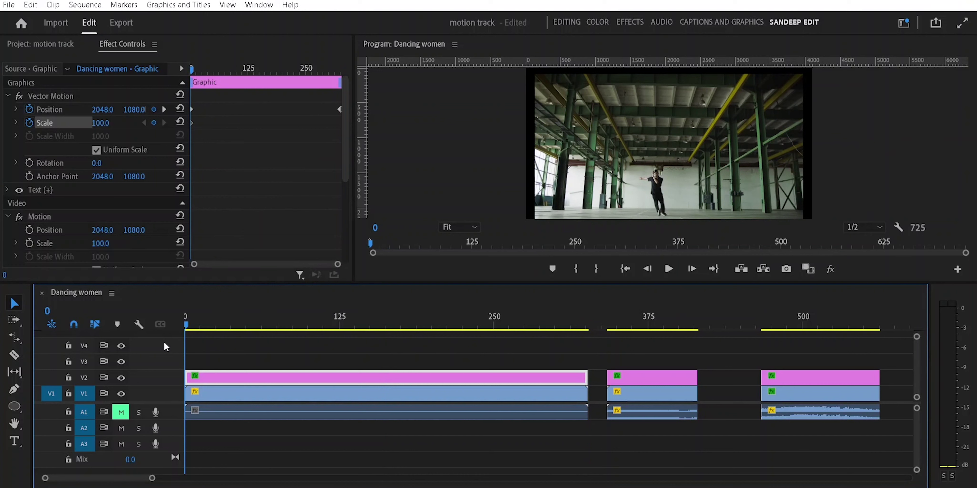
pyautogui.moveTo(167, 346); pyautogui.dragTo(201, 340)
pyautogui.press('Right')
pyautogui.press('Right')
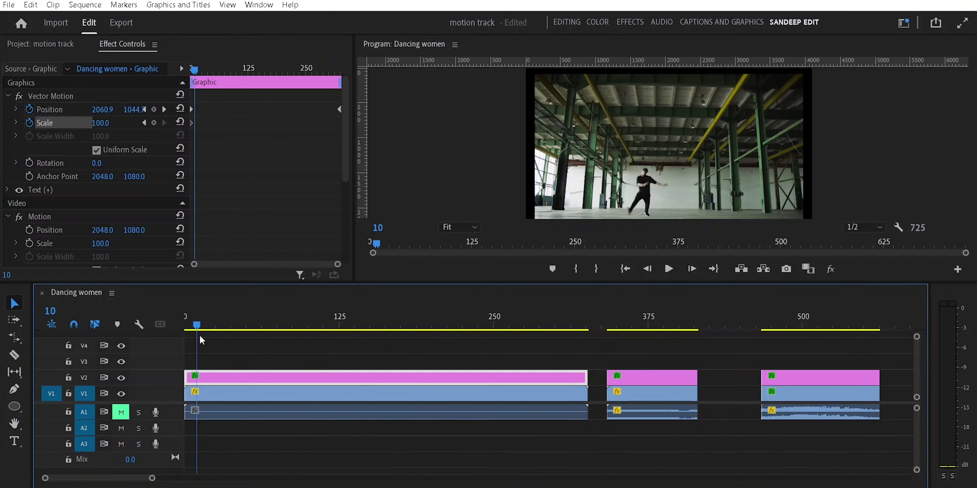
pyautogui.moveTo(201, 341); pyautogui.dragTo(542, 338)
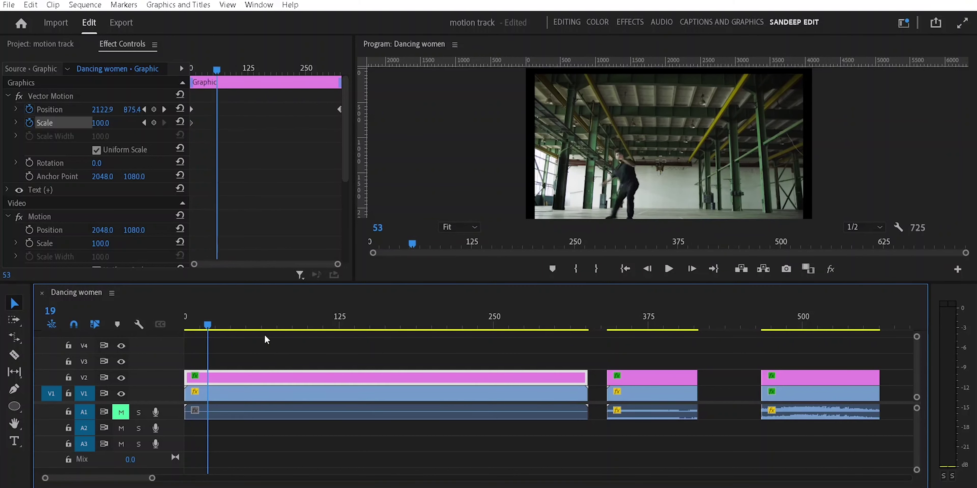
pyautogui.press('Down')
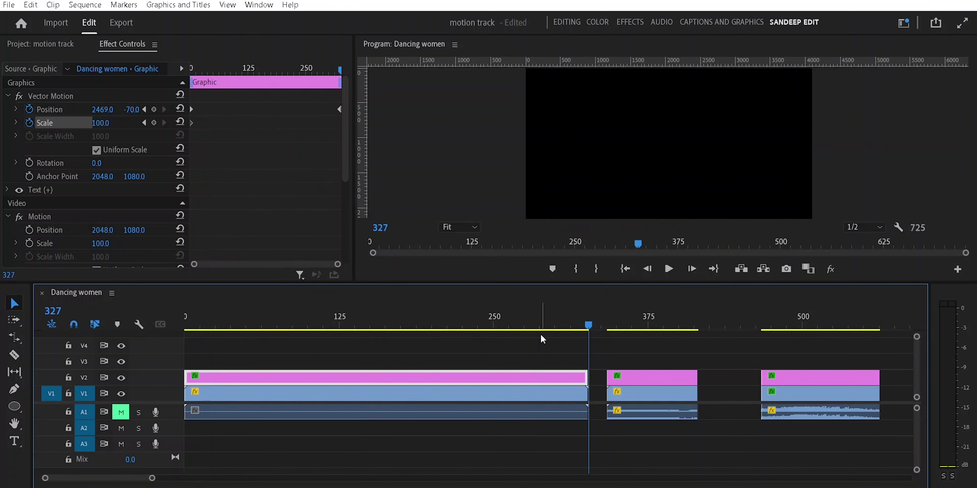
# At frame 326, scale the cross to 150 then 200 and nudge it just above the man's head
pyautogui.click(648, 270)
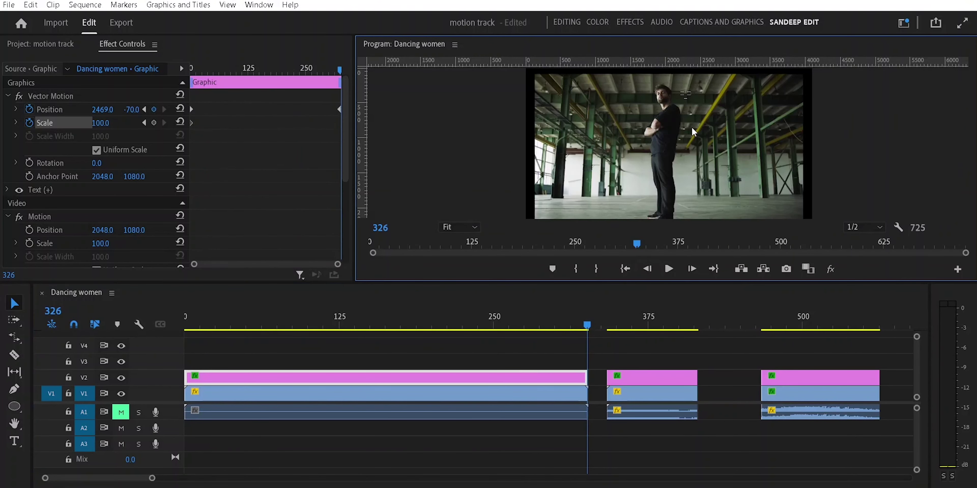
pyautogui.click(685, 93)
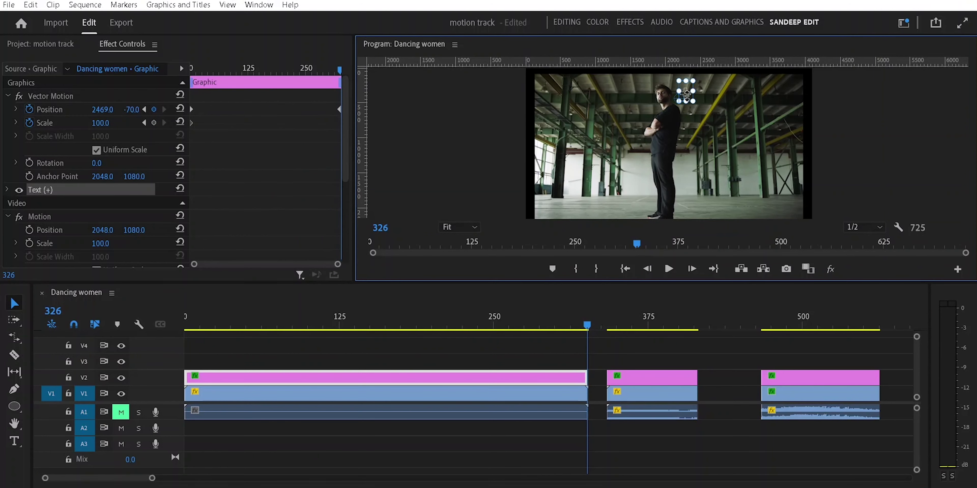
pyautogui.click(107, 122)
pyautogui.write('150')
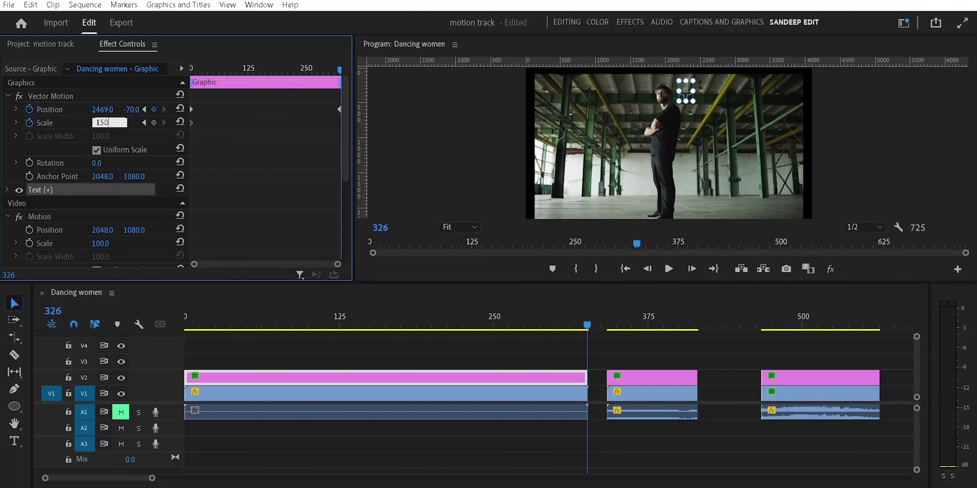
pyautogui.press('Return')
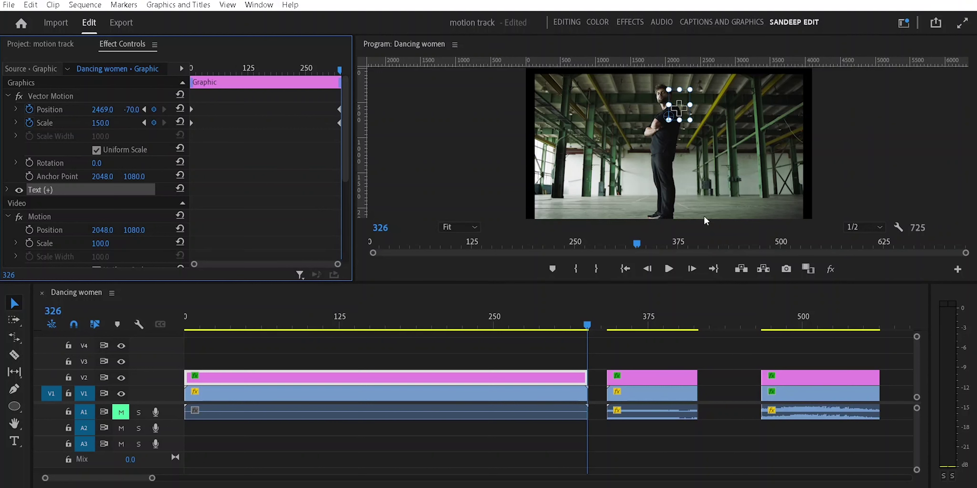
pyautogui.moveTo(681, 113); pyautogui.dragTo(688, 98)
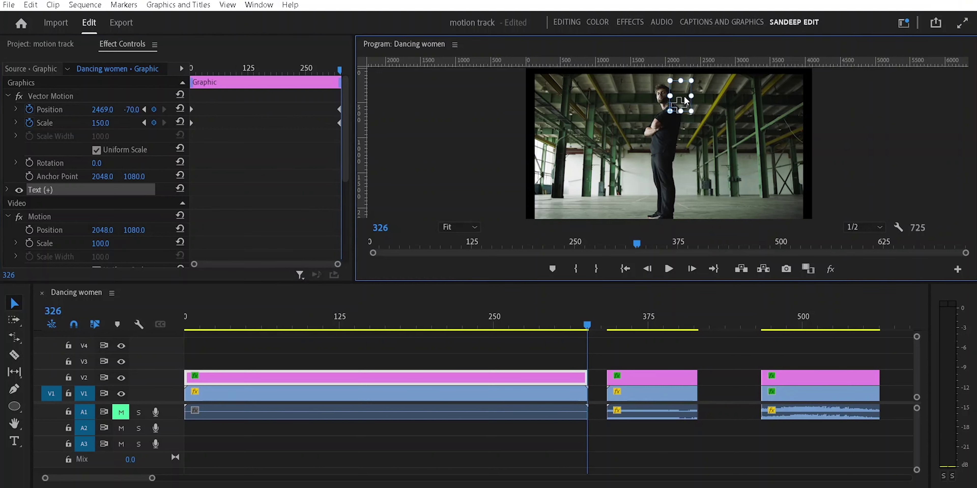
pyautogui.click(100, 123)
pyautogui.write('200')
pyautogui.press('Return')
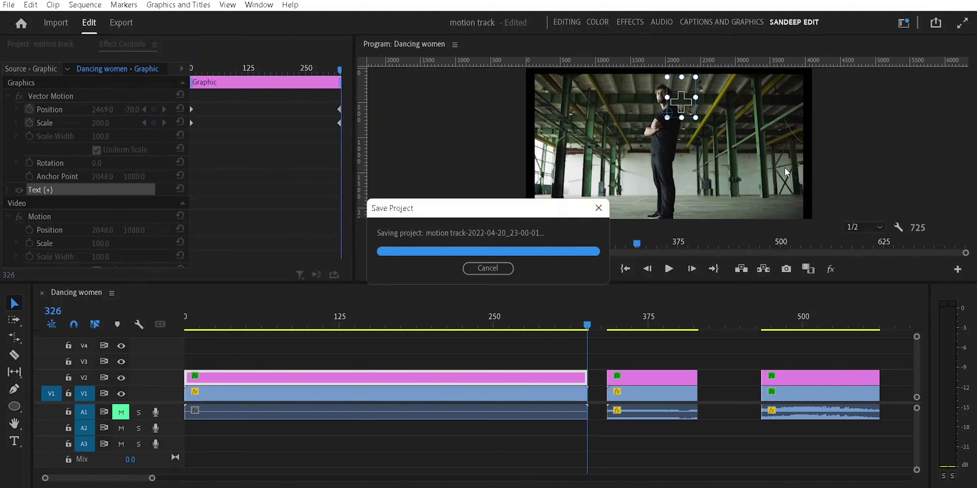
pyautogui.moveTo(680, 103); pyautogui.dragTo(680, 93)
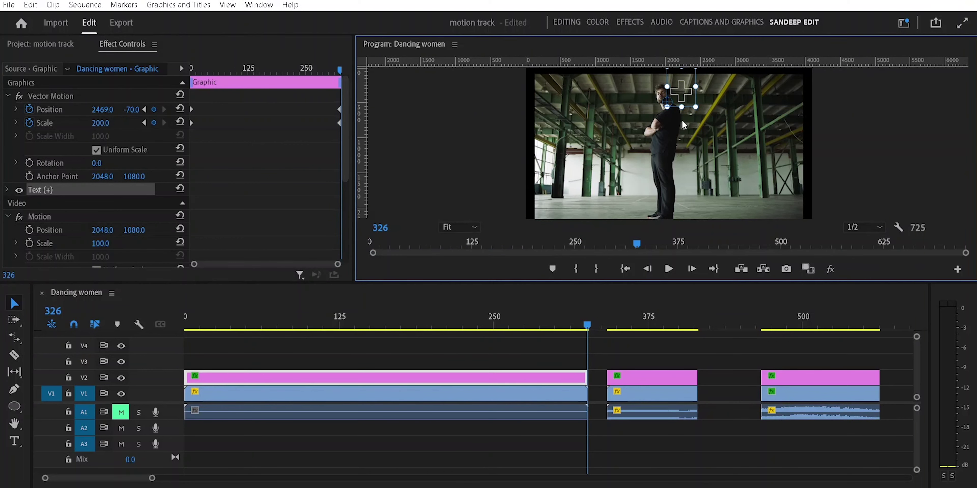
pyautogui.moveTo(587, 326); pyautogui.dragTo(443, 329)
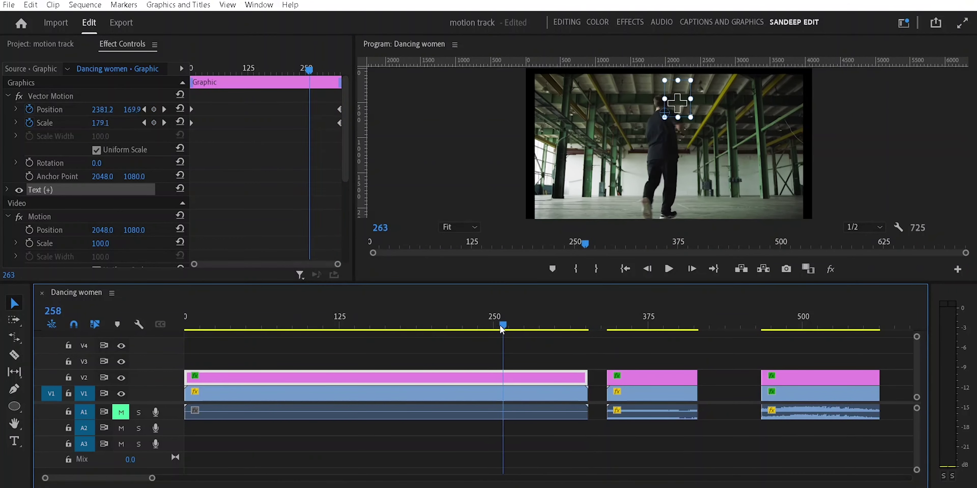
# Rewind to frame 0, play the clip, and scrub back to review the cross around frame 300
pyautogui.press('j')
pyautogui.press('j')
pyautogui.press('j')
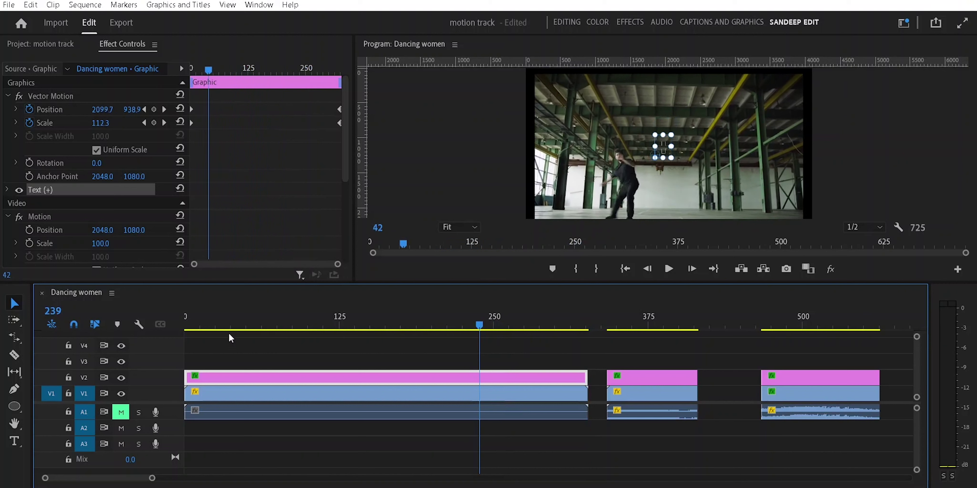
pyautogui.press('l')
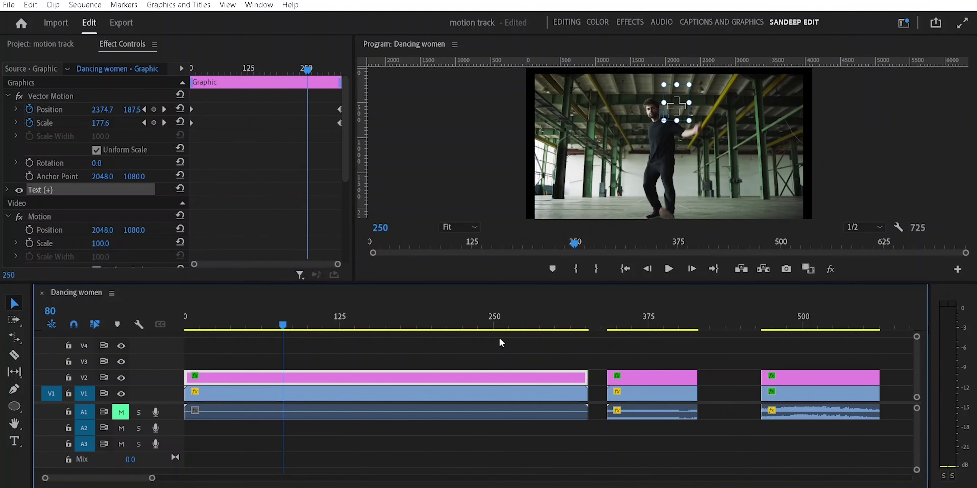
pyautogui.moveTo(557, 343)
pyautogui.mouseDown()
pyautogui.moveTo(580, 337)
pyautogui.moveTo(180, 340)
pyautogui.mouseUp()
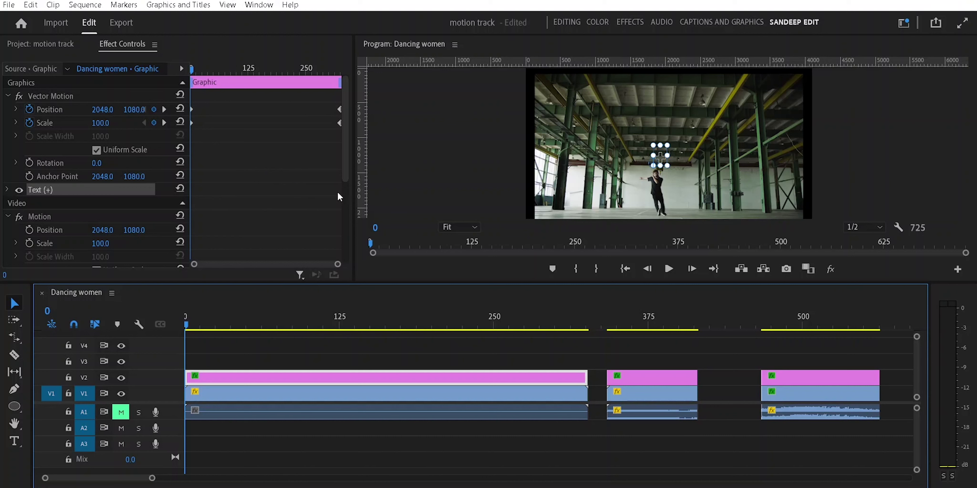
# Zoom the Program monitor to 50% and go to the clip's first frame
pyautogui.click(472, 224)
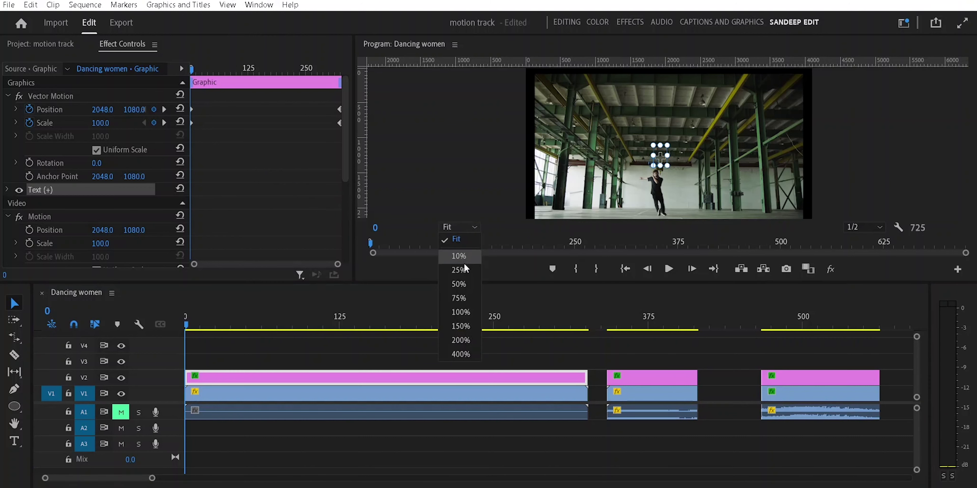
pyautogui.click(457, 285)
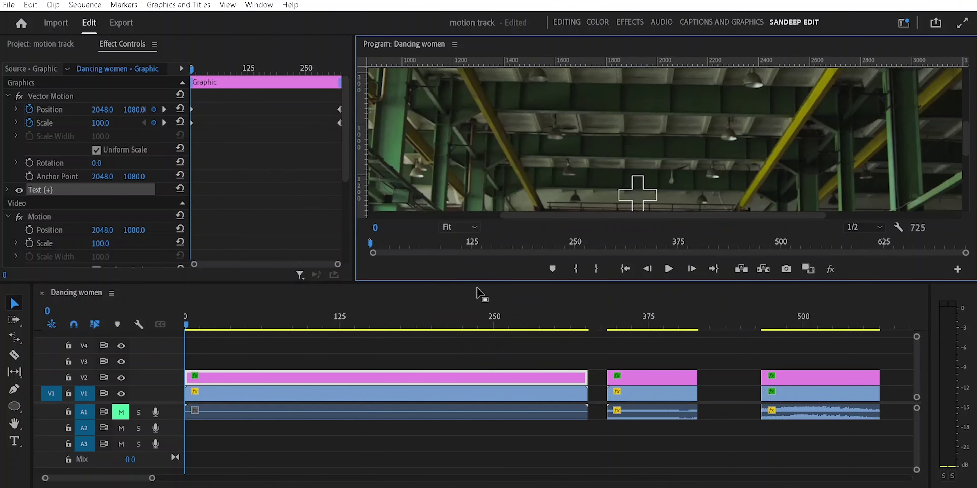
pyautogui.scroll(-3, 965, 142)
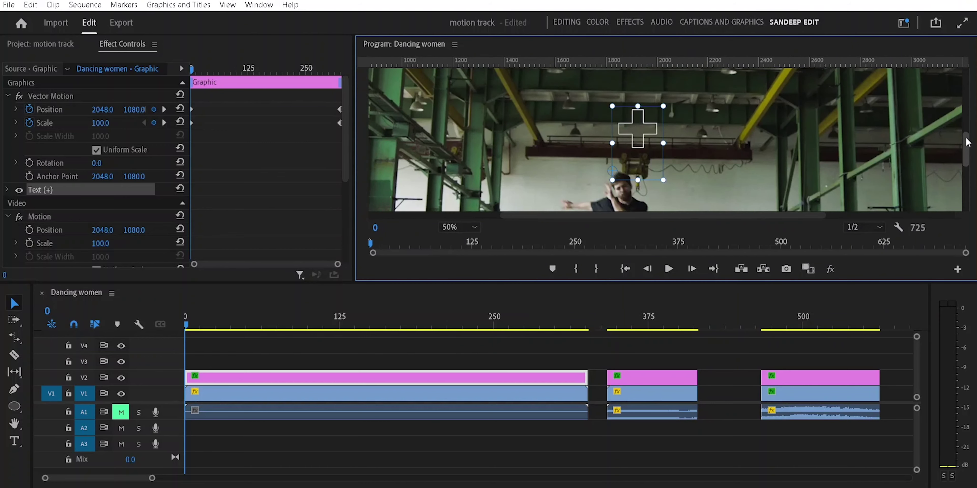
pyautogui.scroll(-2, 965, 142)
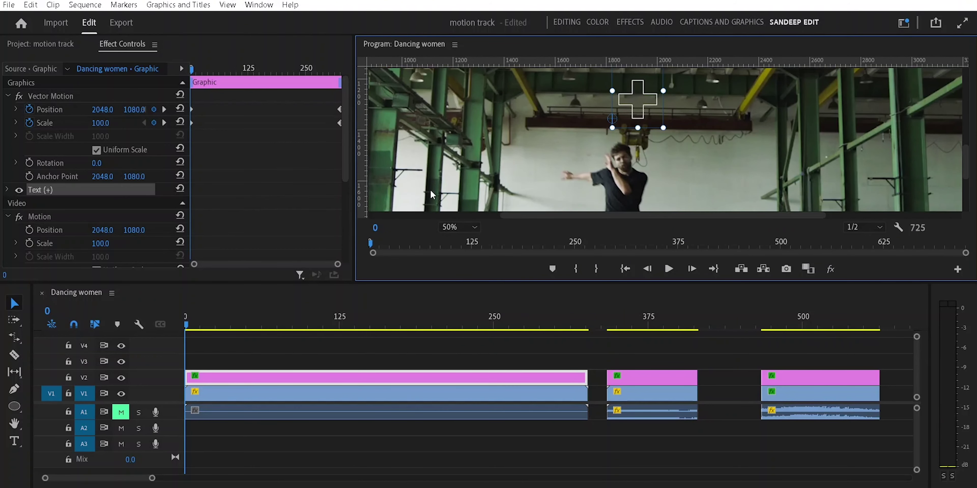
pyautogui.press('Right')
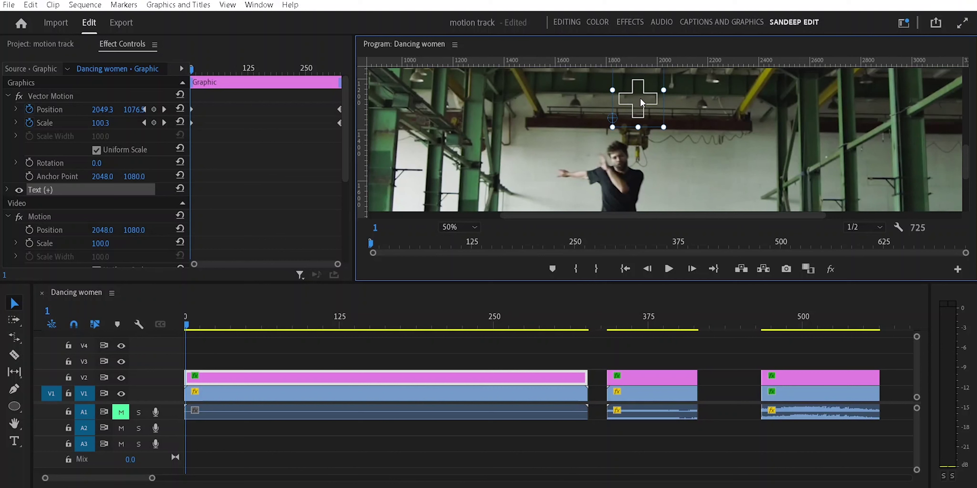
pyautogui.press('Left')
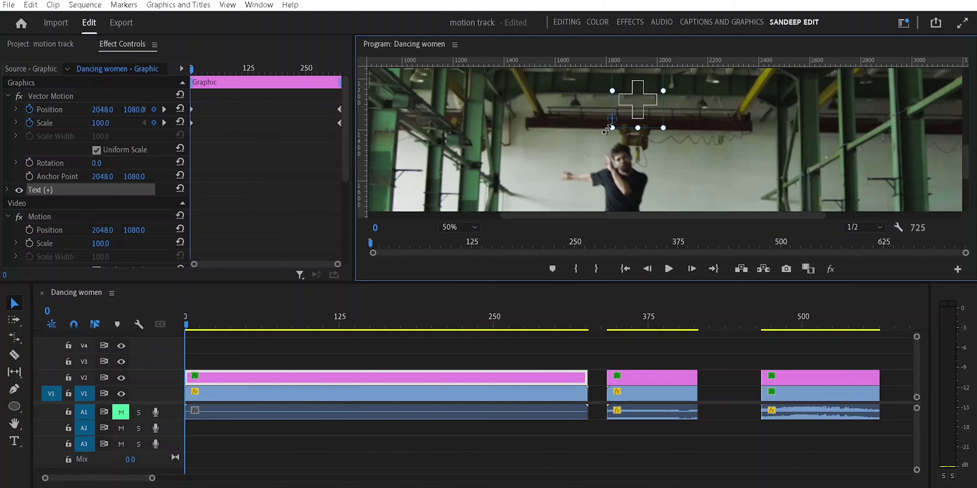
# Re-align the cross over the dancer's face frame by frame through frame 12, then return to frame 0
pyautogui.moveTo(638, 104); pyautogui.dragTo(622, 169)
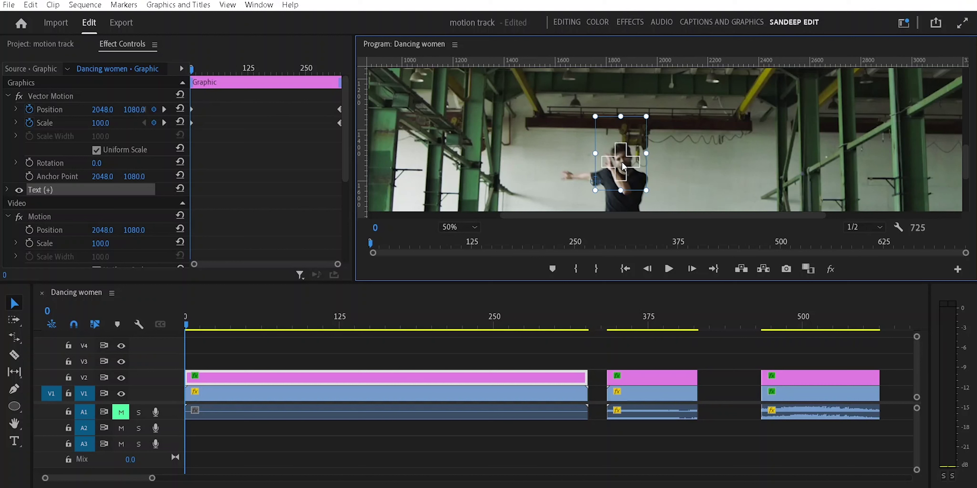
pyautogui.press('Right')
pyautogui.moveTo(630, 167); pyautogui.dragTo(615, 158)
pyautogui.press('Right')
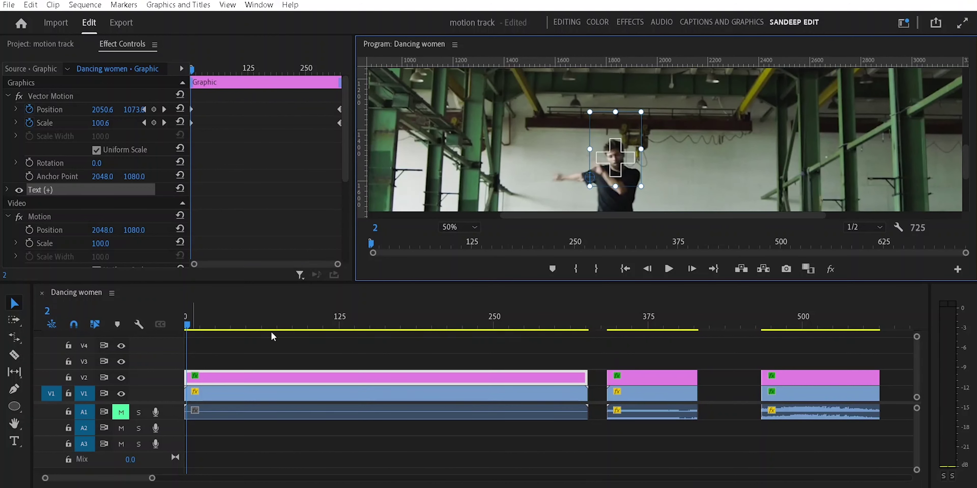
pyautogui.press('Right')
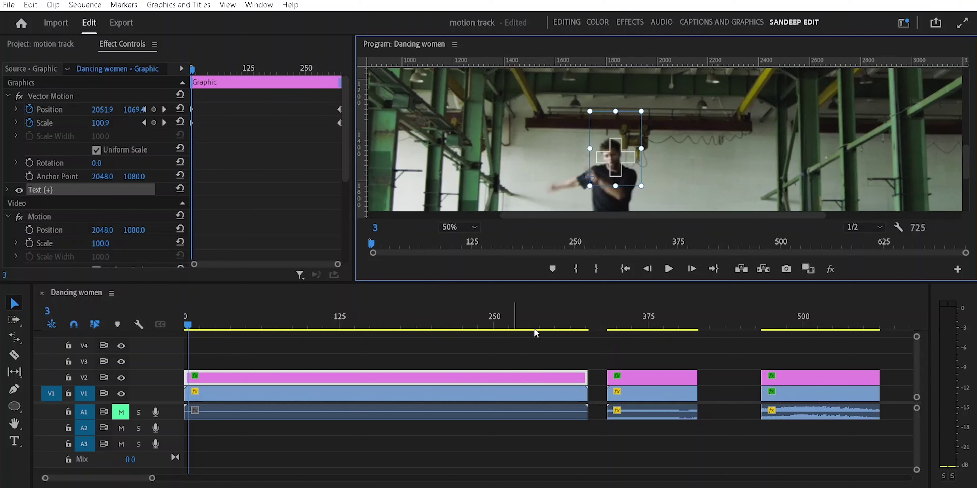
pyautogui.moveTo(613, 161); pyautogui.dragTo(610, 161)
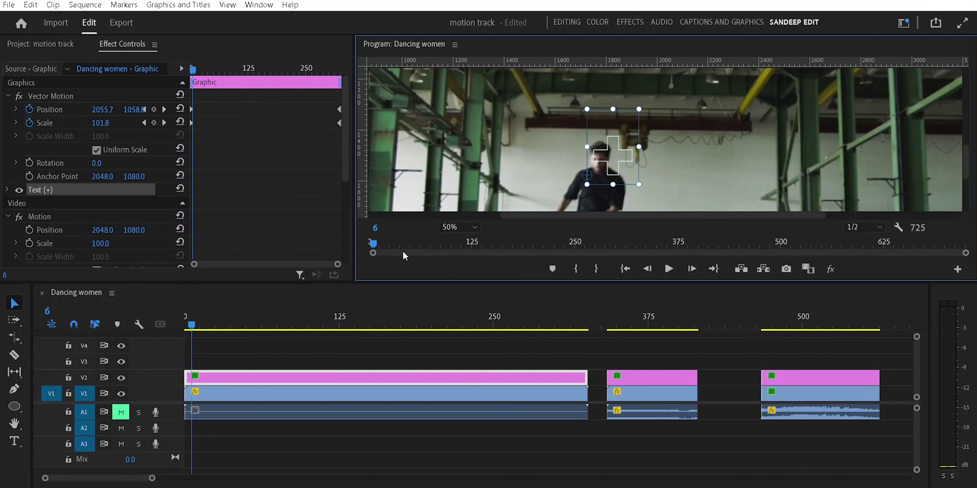
pyautogui.press('Right')
pyautogui.press('Right')
pyautogui.press('Right')
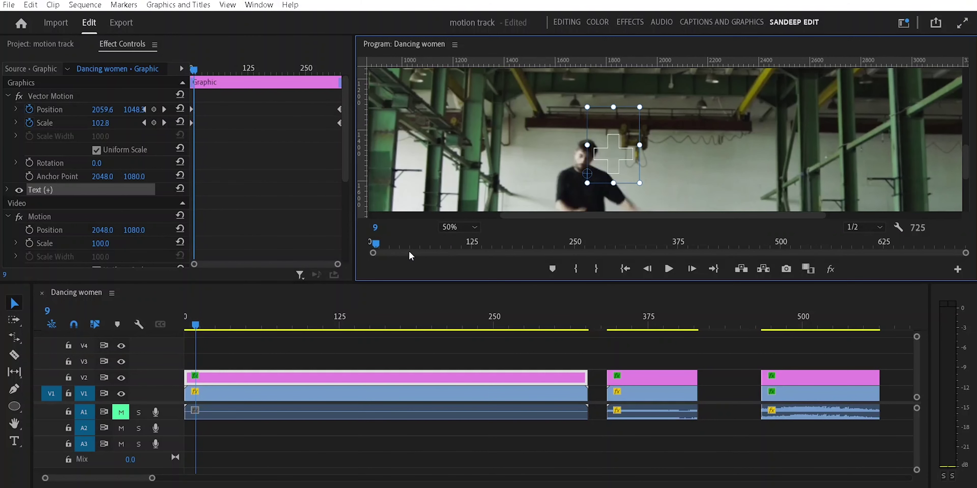
pyautogui.press('Right')
pyautogui.press('Right')
pyautogui.press('Right')
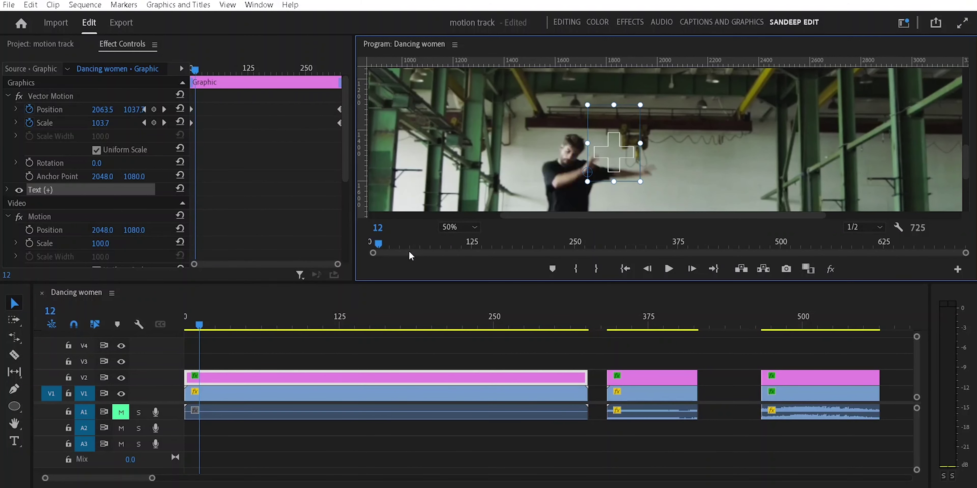
pyautogui.press('Left')
pyautogui.press('Left')
pyautogui.press('Left')
pyautogui.press('Left')
pyautogui.press('Left')
pyautogui.press('Left')
pyautogui.press('Left')
pyautogui.press('Left')
pyautogui.press('Left')
pyautogui.press('Left')
pyautogui.press('Left')
pyautogui.press('Left')
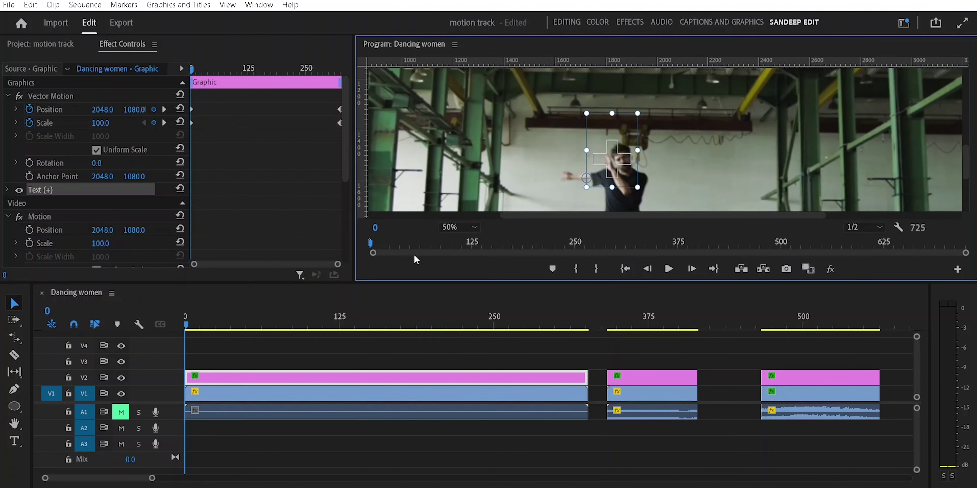
pyautogui.click(31, 4)
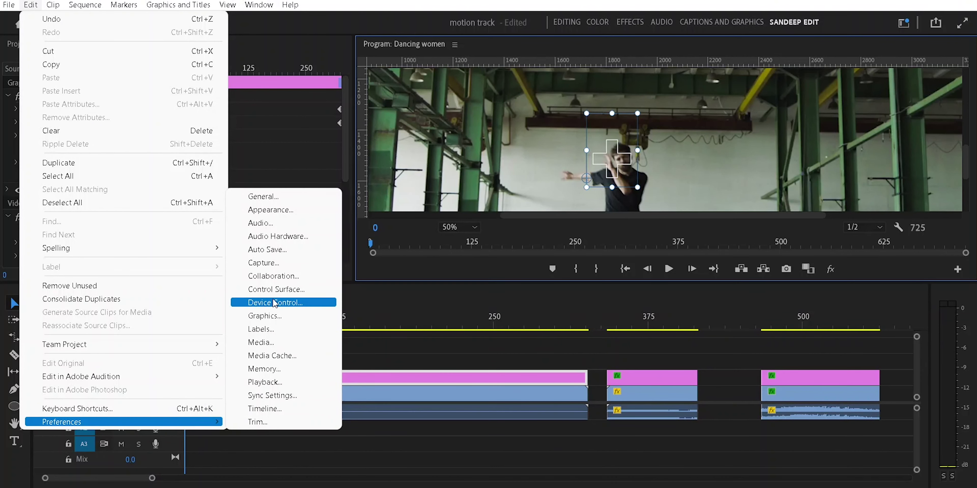
pyautogui.click(277, 383)
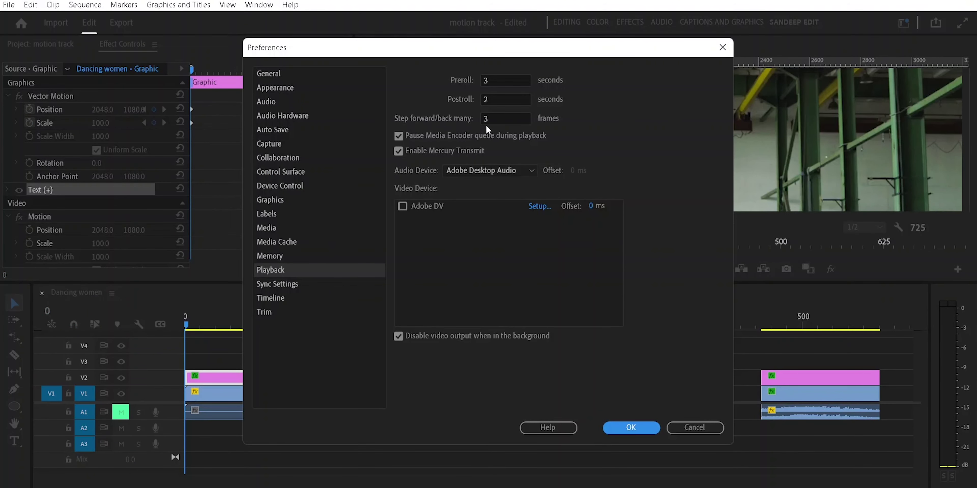
pyautogui.click(482, 118)
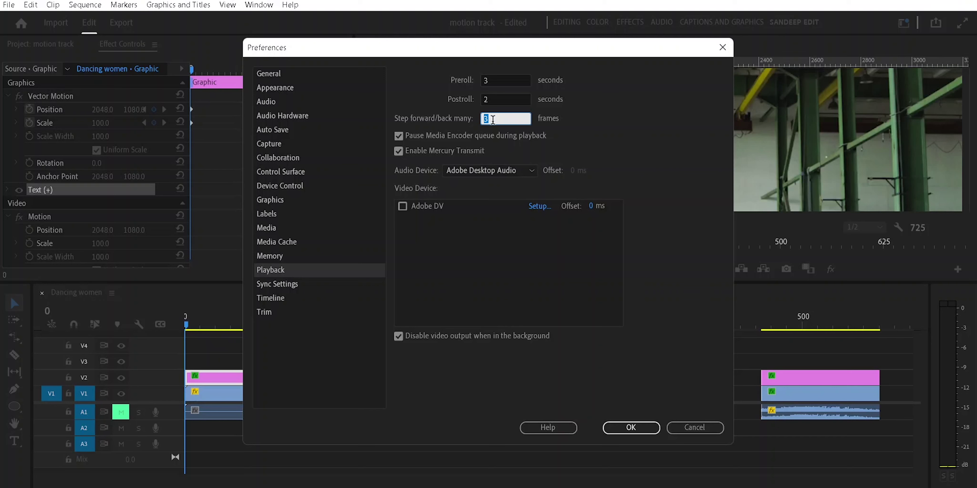
pyautogui.click(630, 428)
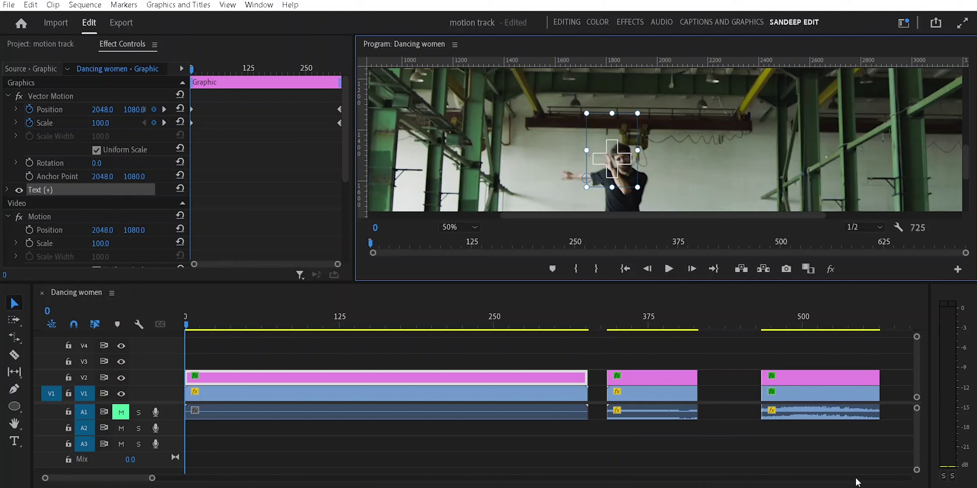
# Zoom the timeline to the first 48 frames and keyframe the cross onto the face through frame 6
pyautogui.click(125, 483)
pyautogui.moveTo(125, 483); pyautogui.dragTo(62, 478)
pyautogui.moveTo(326, 264); pyautogui.dragTo(250, 269)
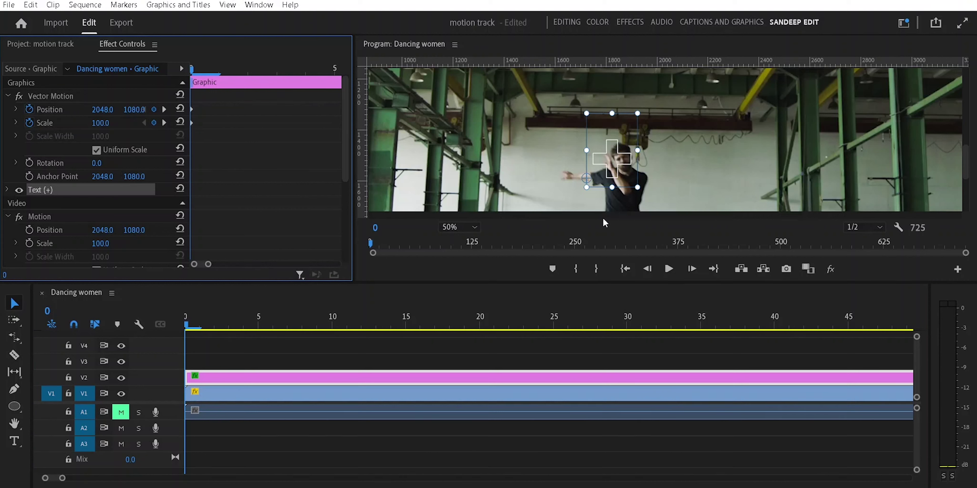
pyautogui.moveTo(612, 162); pyautogui.dragTo(620, 157)
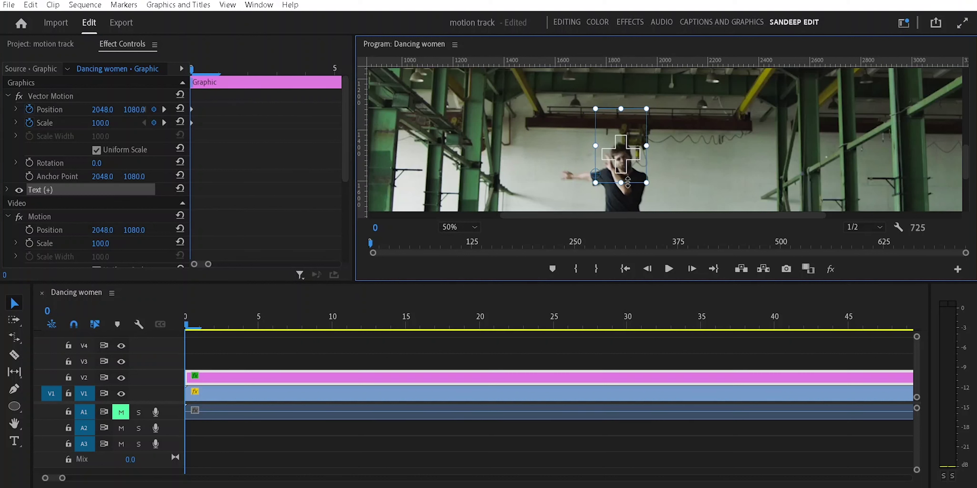
pyautogui.press('Right')
pyautogui.press('Right')
pyautogui.press('Right')
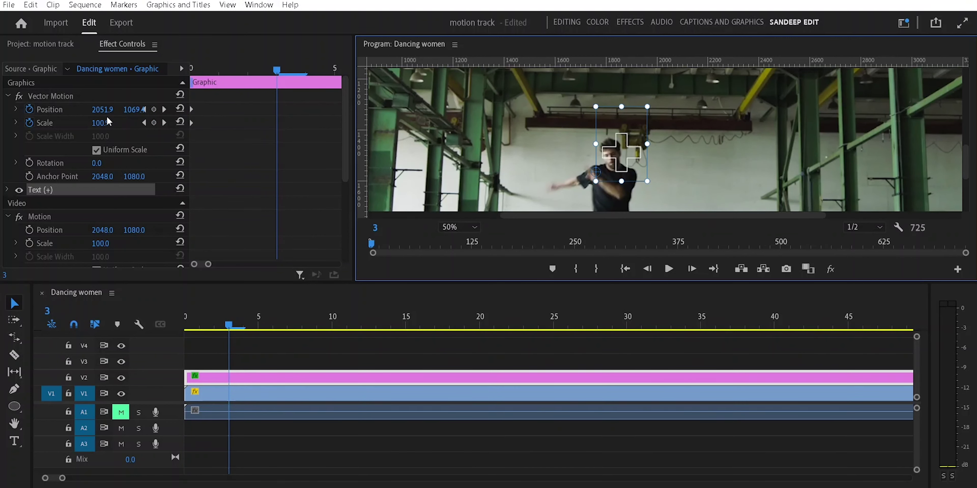
pyautogui.moveTo(100, 113)
pyautogui.mouseDown()
pyautogui.moveTo(80, 112)
pyautogui.moveTo(135, 109)
pyautogui.mouseUp()
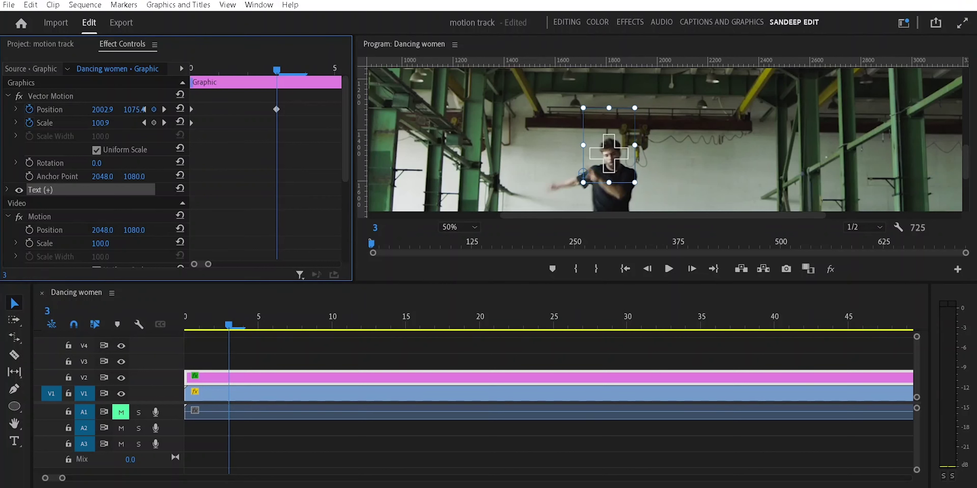
pyautogui.moveTo(102, 109); pyautogui.dragTo(106, 109)
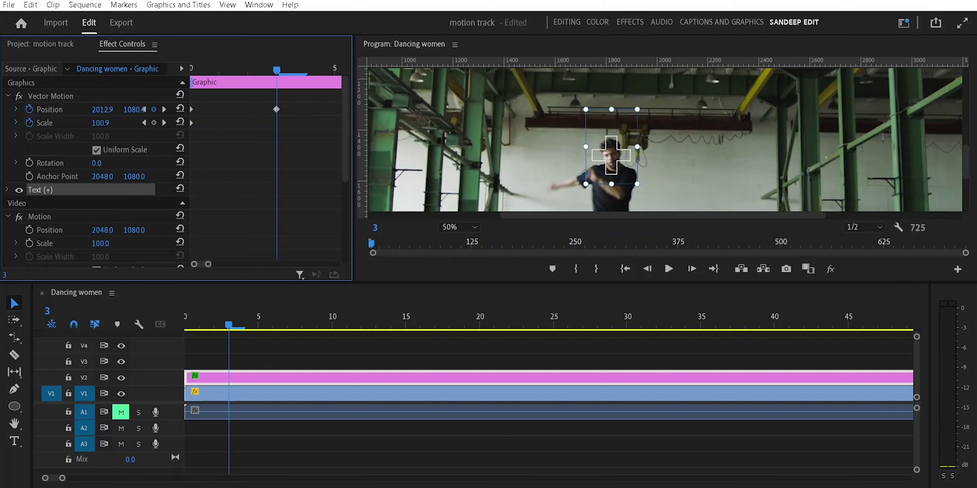
pyautogui.press('Right')
pyautogui.press('Right')
pyautogui.press('Right')
pyautogui.moveTo(103, 110); pyautogui.dragTo(100, 109)
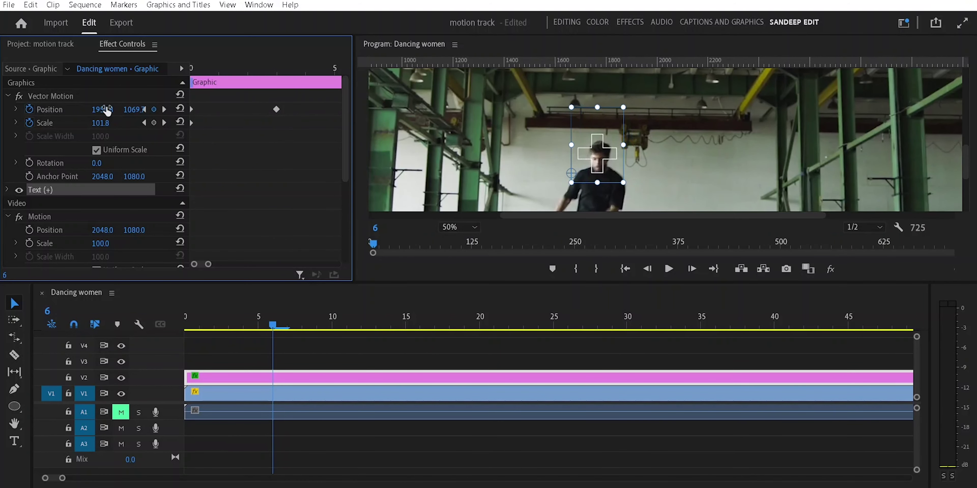
pyautogui.moveTo(129, 110); pyautogui.dragTo(132, 110)
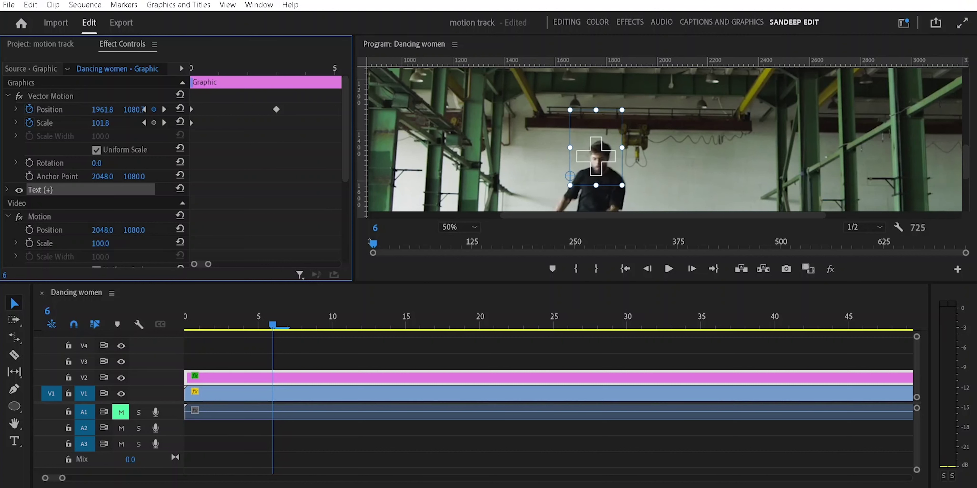
pyautogui.moveTo(597, 166); pyautogui.dragTo(599, 167)
# Keep realigning the cross on the face every three frames from frame 9 to frame 27
pyautogui.press('Right')
pyautogui.press('Right')
pyautogui.press('Right')
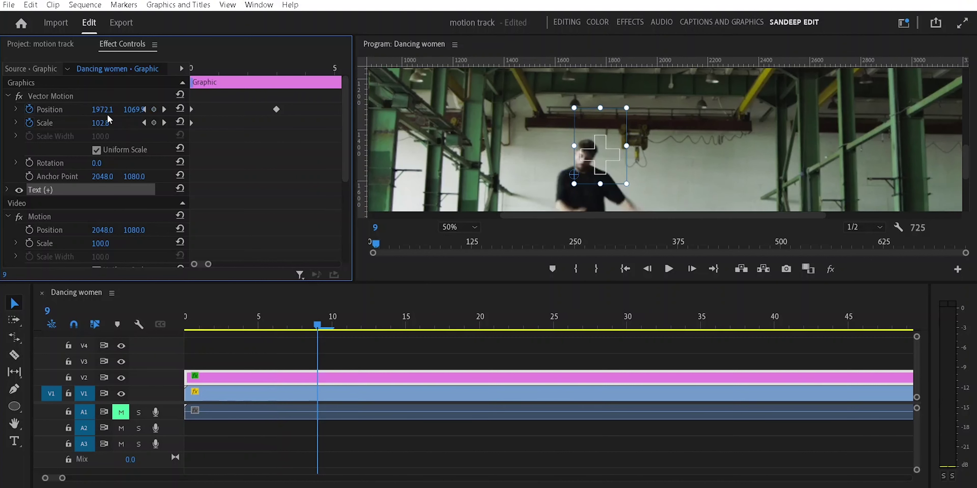
pyautogui.moveTo(599, 160); pyautogui.dragTo(584, 158)
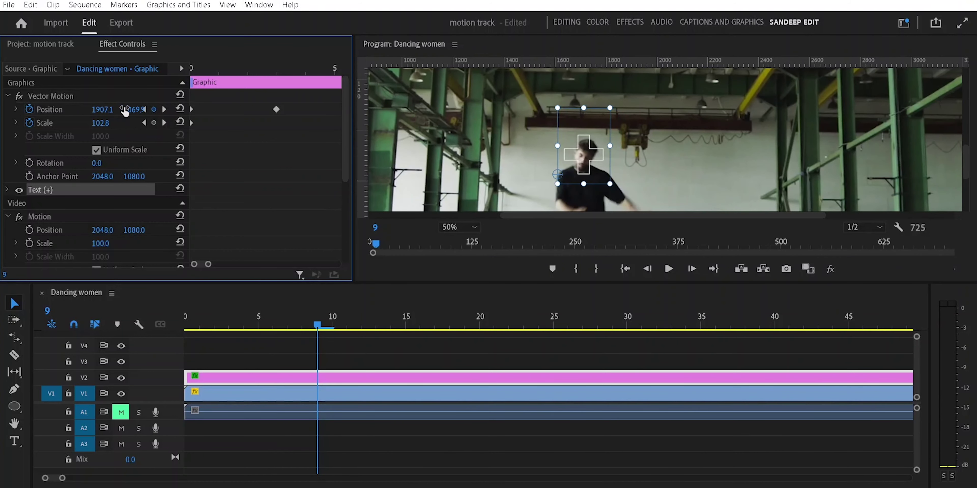
pyautogui.click(206, 131)
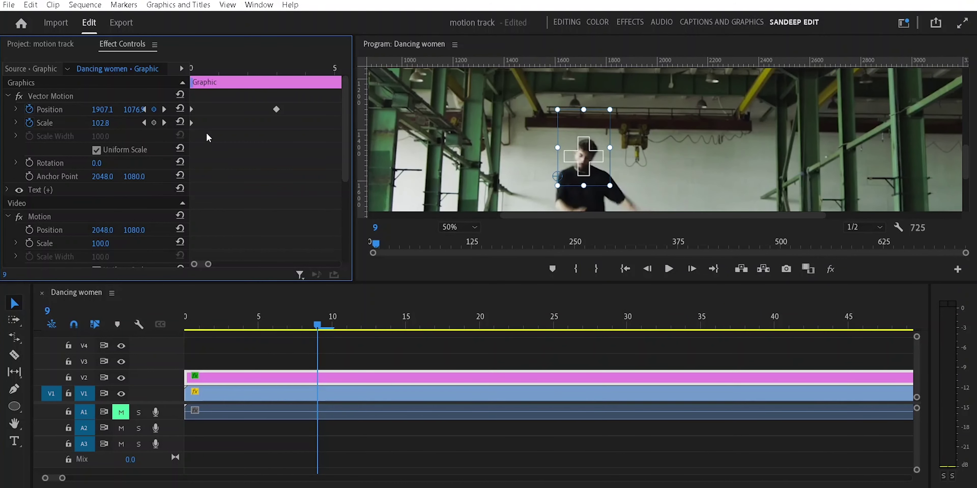
pyautogui.press('Right')
pyautogui.press('Right')
pyautogui.press('Right')
pyautogui.moveTo(207, 264); pyautogui.dragTo(260, 264)
pyautogui.moveTo(100, 110)
pyautogui.mouseDown()
pyautogui.moveTo(79, 109)
pyautogui.moveTo(125, 109)
pyautogui.moveTo(99, 110)
pyautogui.mouseUp()
pyautogui.press('Right')
pyautogui.press('Right')
pyautogui.press('Right')
pyautogui.press('Right')
pyautogui.press('Right')
pyautogui.press('Right')
pyautogui.moveTo(134, 110)
pyautogui.mouseDown()
pyautogui.moveTo(94, 110)
pyautogui.moveTo(124, 109)
pyautogui.mouseUp()
pyautogui.press('Right')
pyautogui.press('Right')
pyautogui.press('Right')
pyautogui.press('Right')
pyautogui.press('Right')
pyautogui.press('Right')
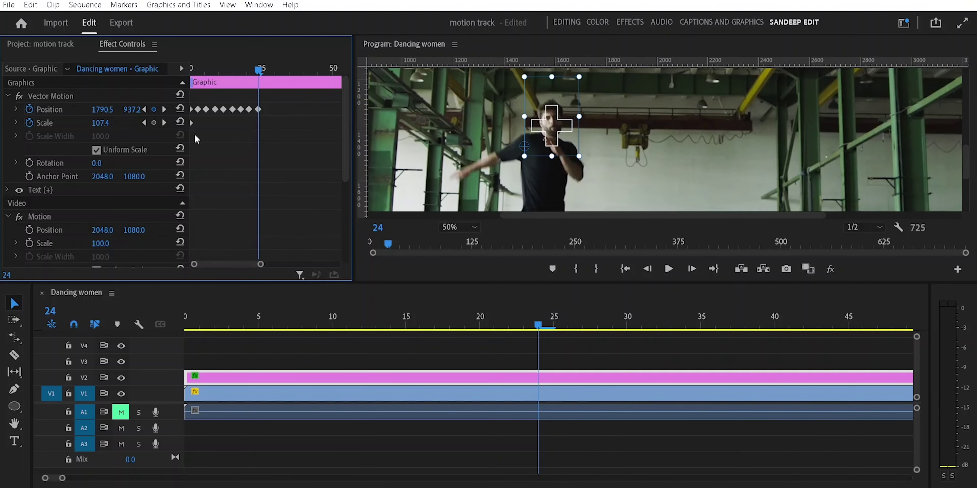
pyautogui.press('Right')
pyautogui.press('Right')
pyautogui.press('Right')
pyautogui.moveTo(109, 109)
pyautogui.mouseDown()
pyautogui.moveTo(100, 110)
pyautogui.moveTo(135, 110)
pyautogui.mouseUp()
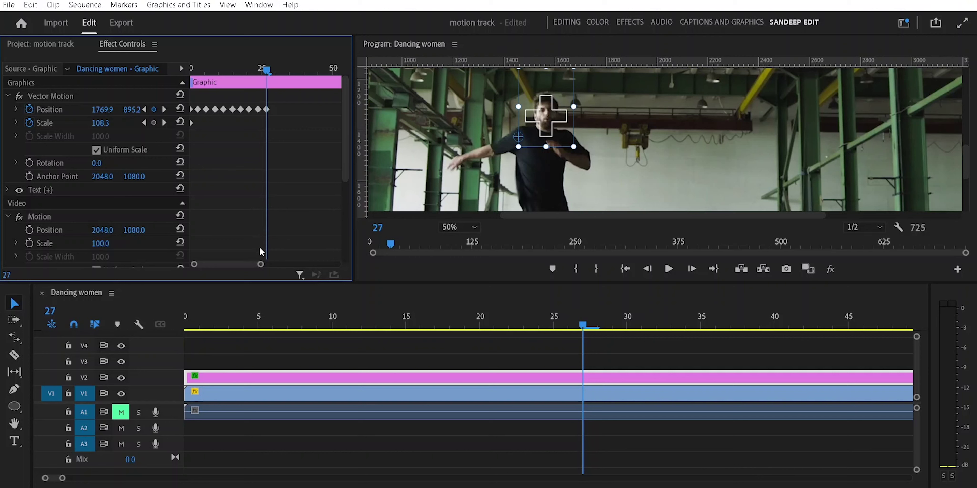
pyautogui.moveTo(261, 267); pyautogui.dragTo(269, 268)
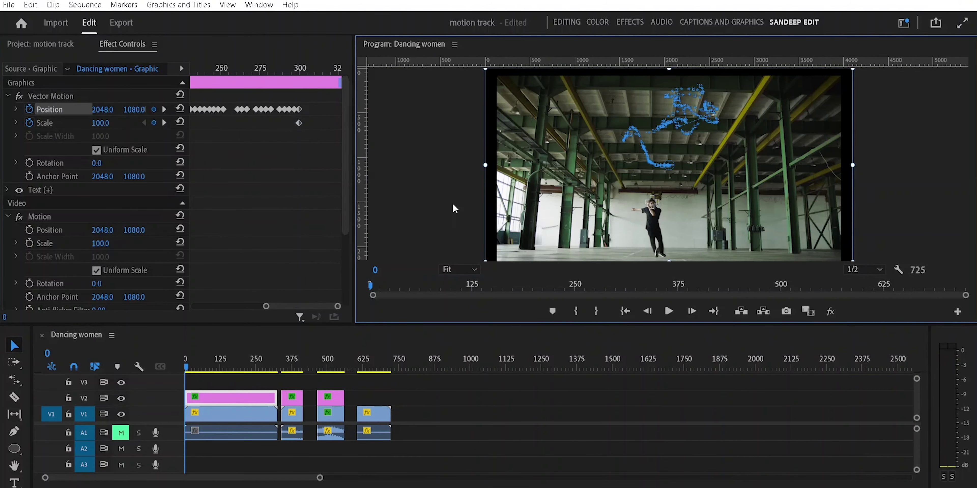
# Play the sequence from the start to check the cross tracking, then stop and select the dancer clip
pyautogui.click(47, 130)
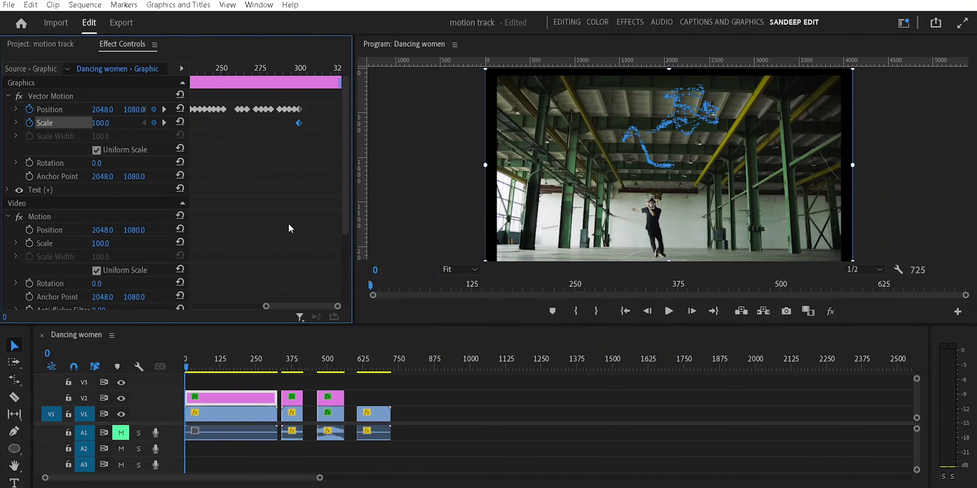
pyautogui.press('space')
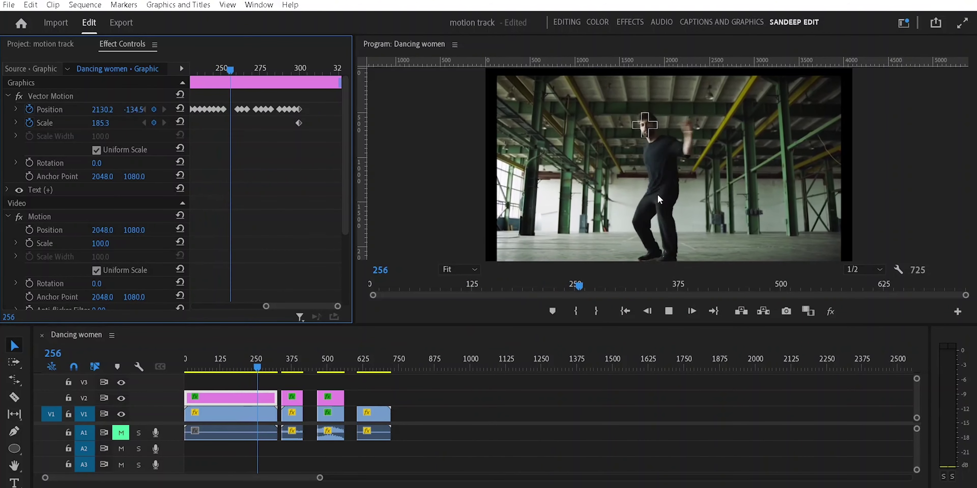
pyautogui.click(227, 414)
pyautogui.click(262, 368)
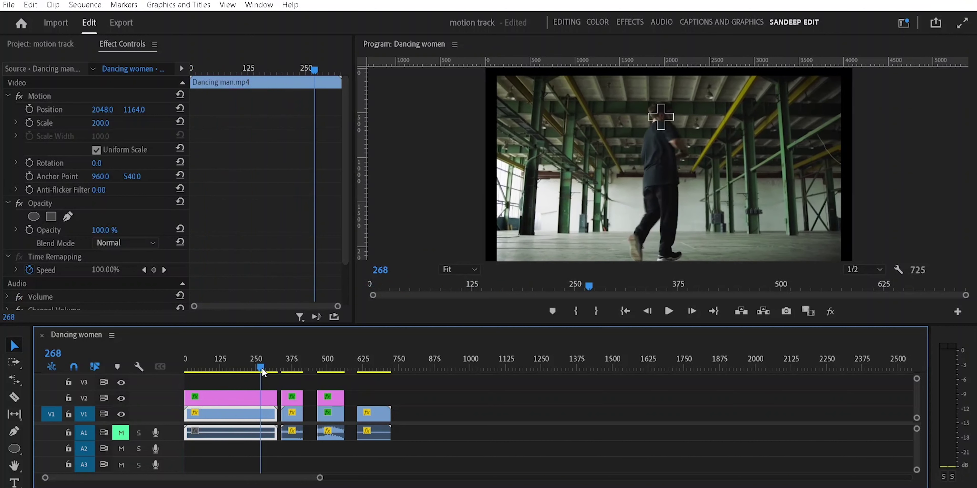
# Select the cross graphic and start typing the DAN text with the Type tool
pyautogui.click(666, 122)
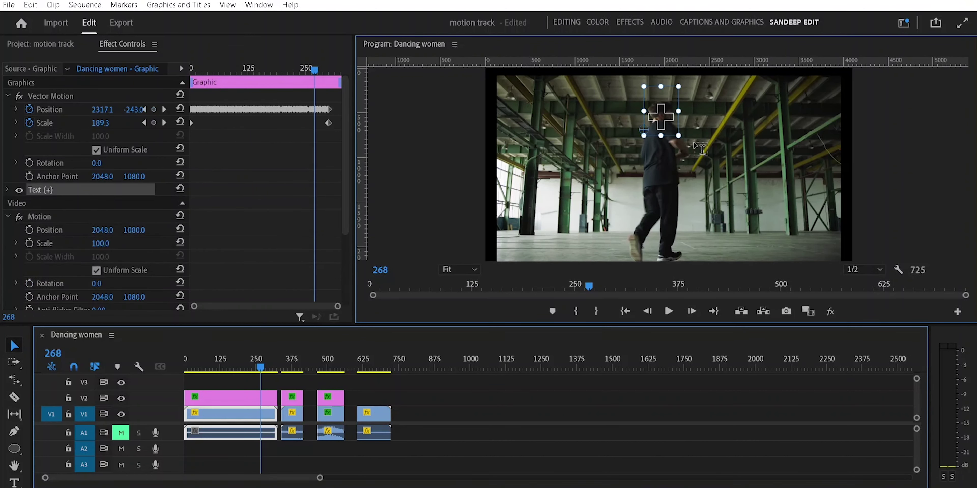
pyautogui.press('t')
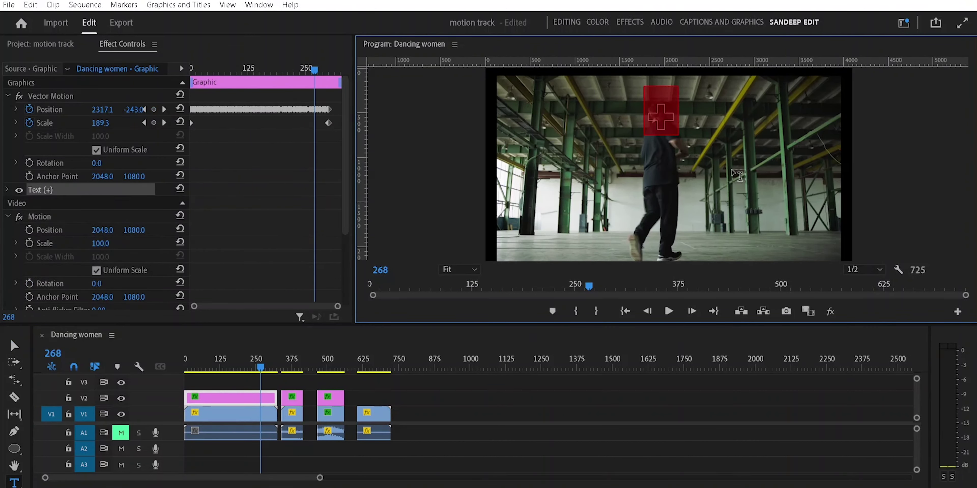
pyautogui.write('DAN')
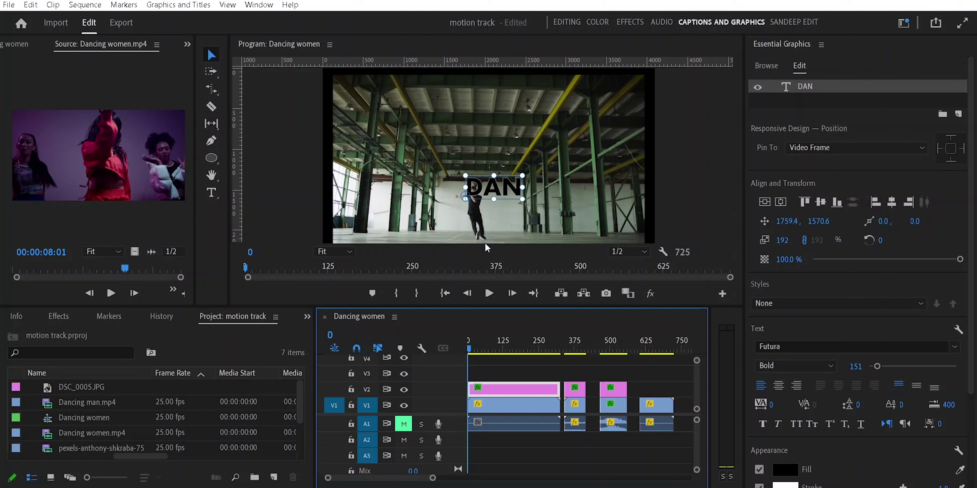
# Switch to the graphics workspace and bring up Effect Controls for the DAN graphic
pyautogui.click(469, 350)
pyautogui.click(8, 45)
pyautogui.moveTo(194, 171); pyautogui.dragTo(310, 171)
pyautogui.click(105, 43)
# Recentre the DAN text's anchor point to 1846/1133 and scale the text to 130%
pyautogui.moveTo(122, 176); pyautogui.dragTo(150, 179)
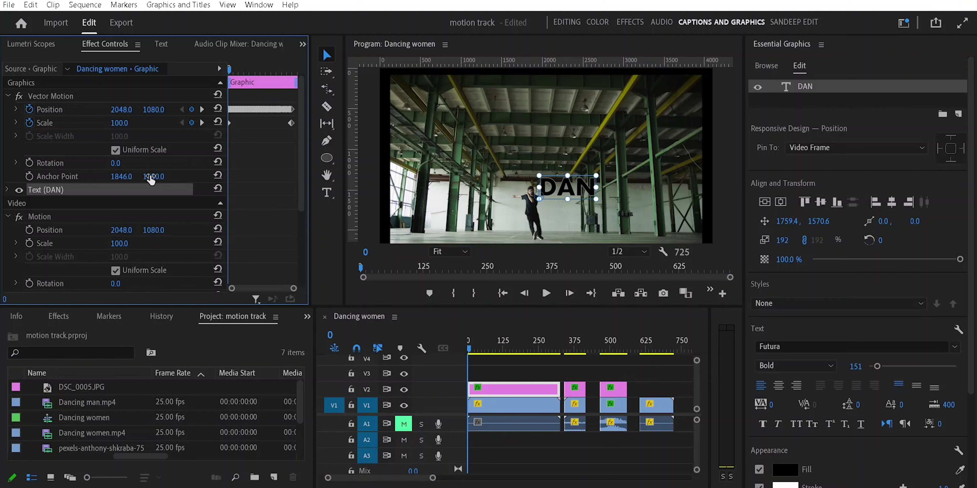
pyautogui.moveTo(151, 177); pyautogui.dragTo(159, 176)
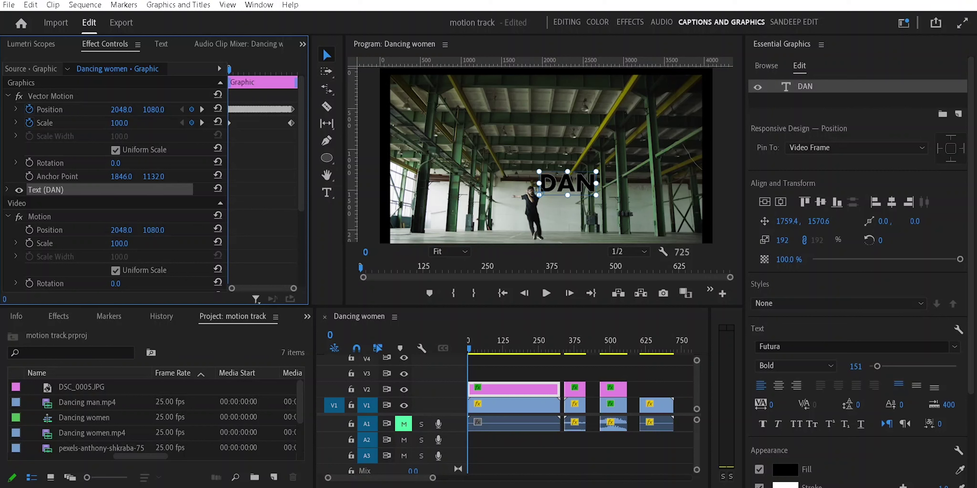
pyautogui.click(594, 194)
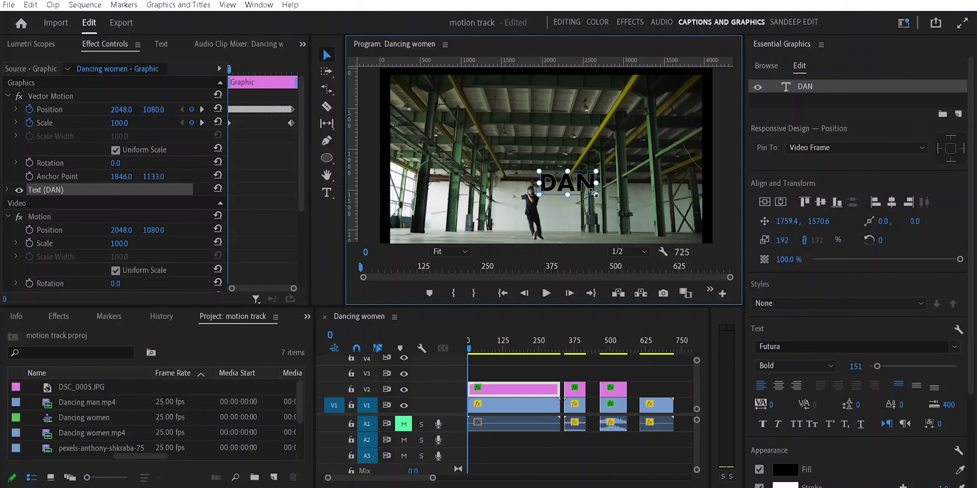
pyautogui.moveTo(594, 194); pyautogui.dragTo(578, 194)
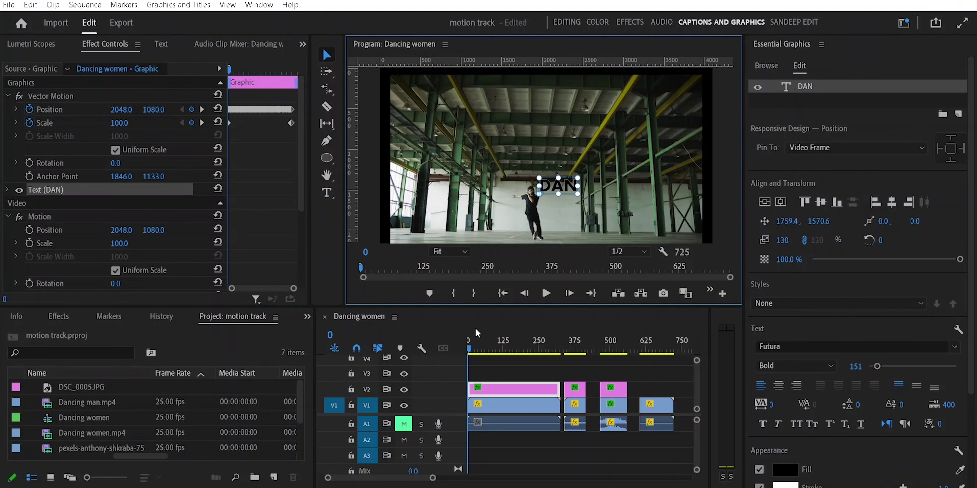
pyautogui.hotkey('alt', 'shift', '6')
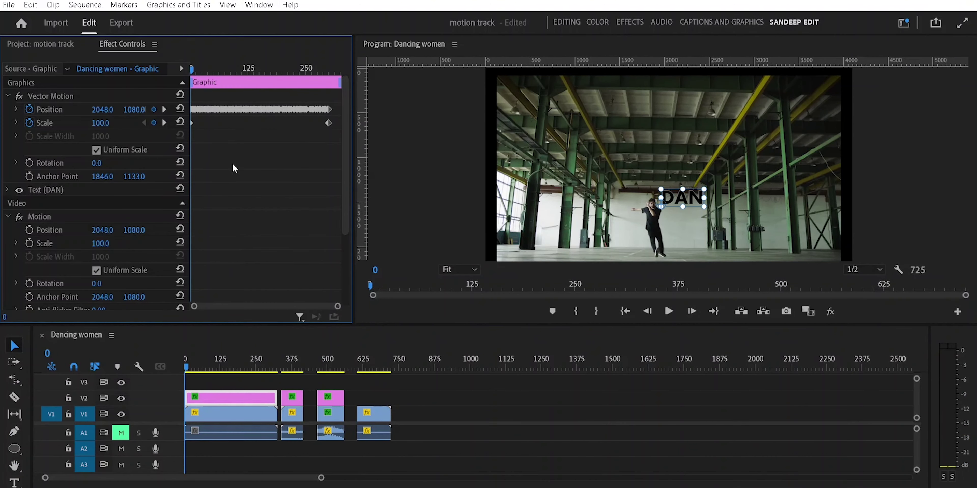
pyautogui.click(48, 96)
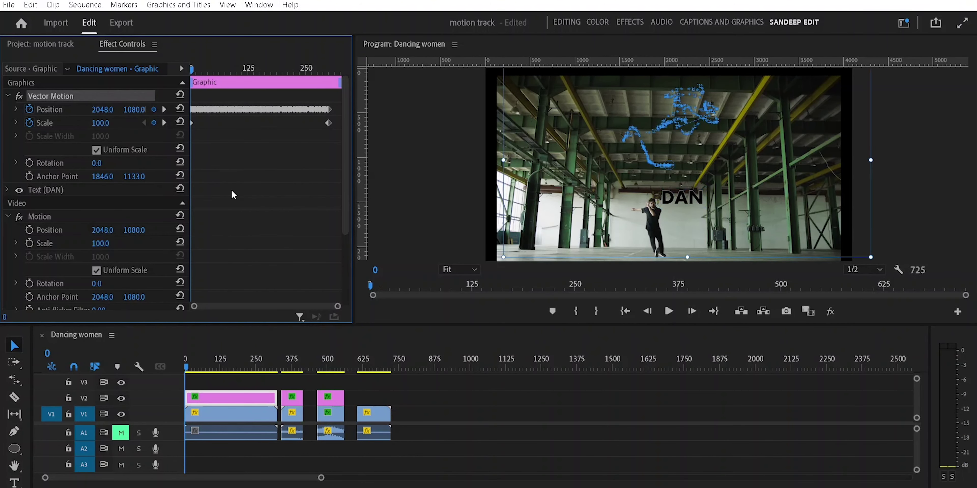
pyautogui.click(150, 225)
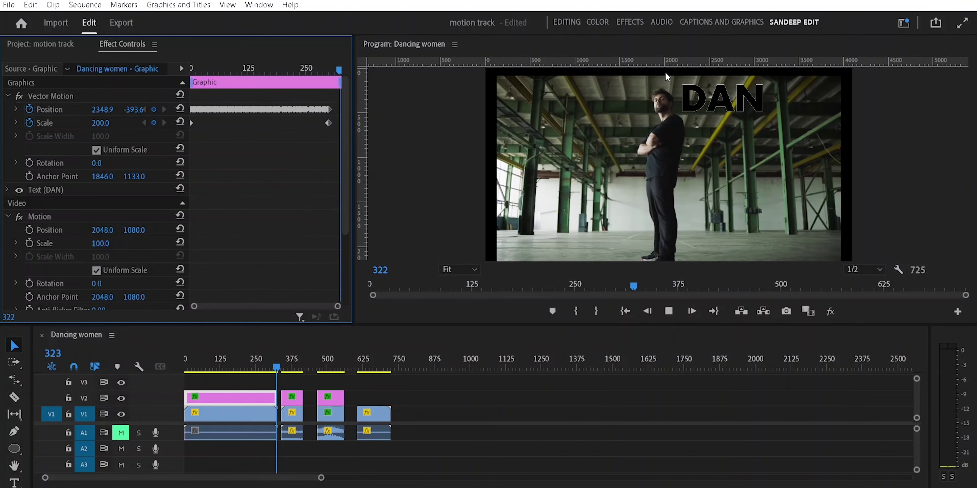
pyautogui.press('space')
pyautogui.moveTo(277, 365); pyautogui.dragTo(273, 367)
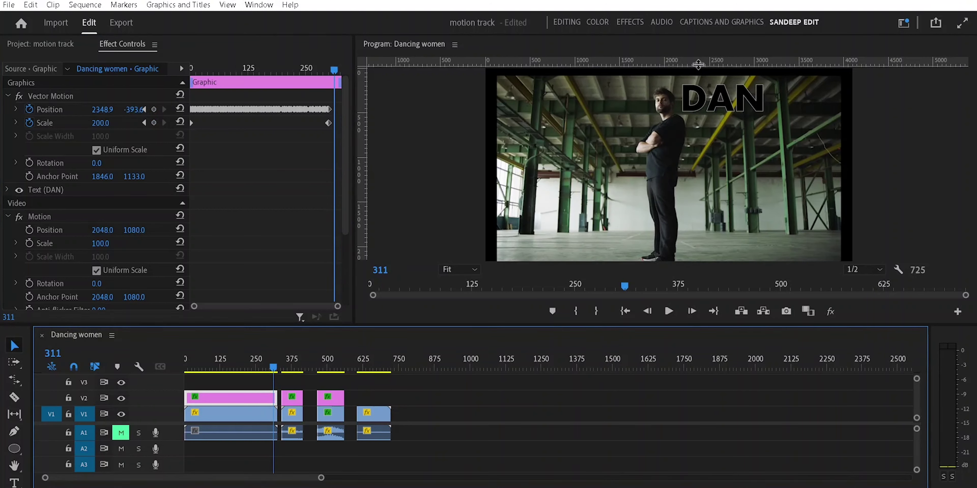
pyautogui.moveTo(273, 366); pyautogui.dragTo(181, 372)
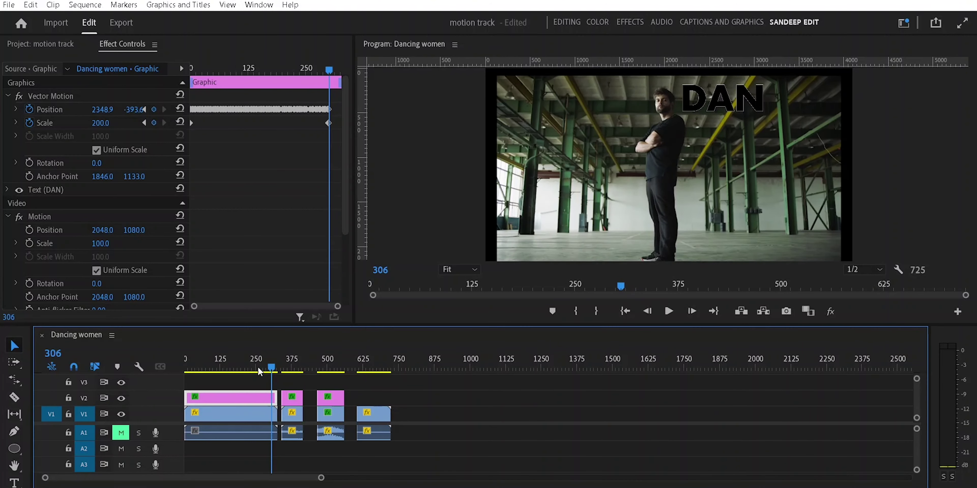
pyautogui.press('space')
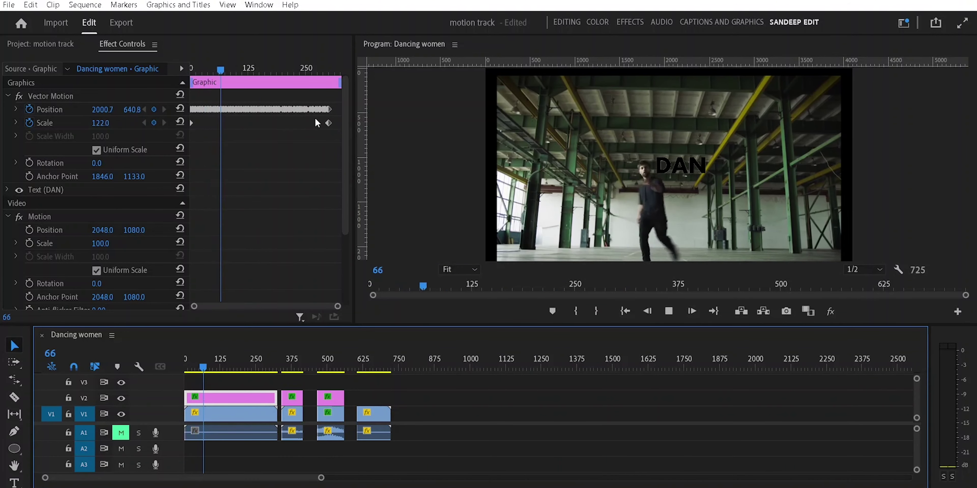
pyautogui.moveTo(206, 365); pyautogui.dragTo(291, 365)
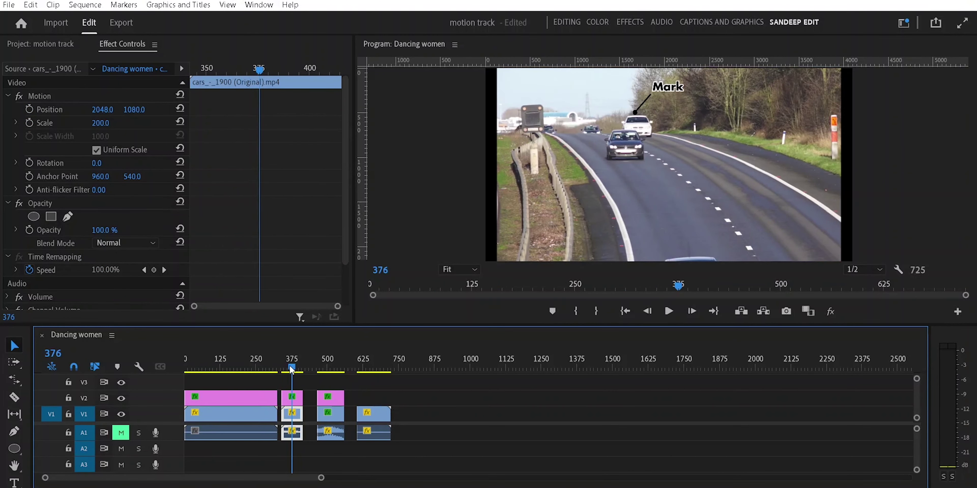
# Select the Graphic clip on V2 and scrub ahead to frame 615 of the two-dancer clip
pyautogui.click(292, 397)
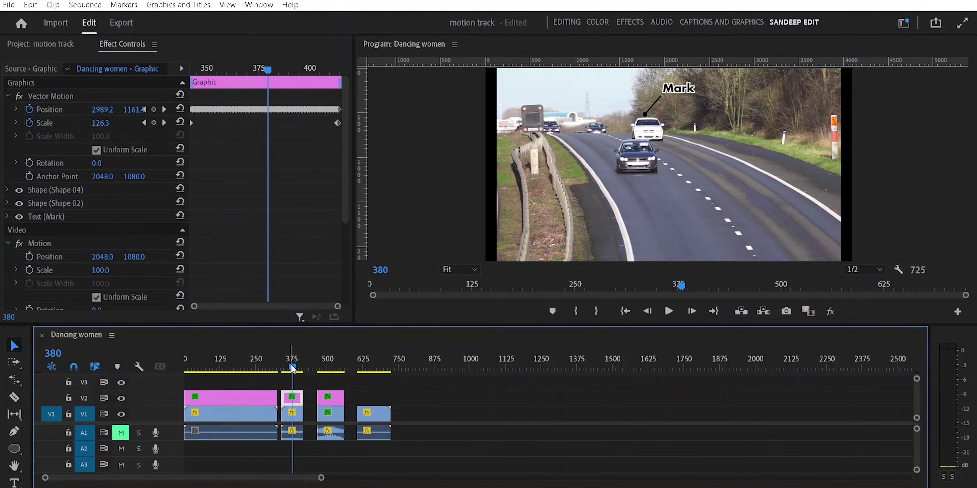
pyautogui.moveTo(291, 365); pyautogui.dragTo(327, 366)
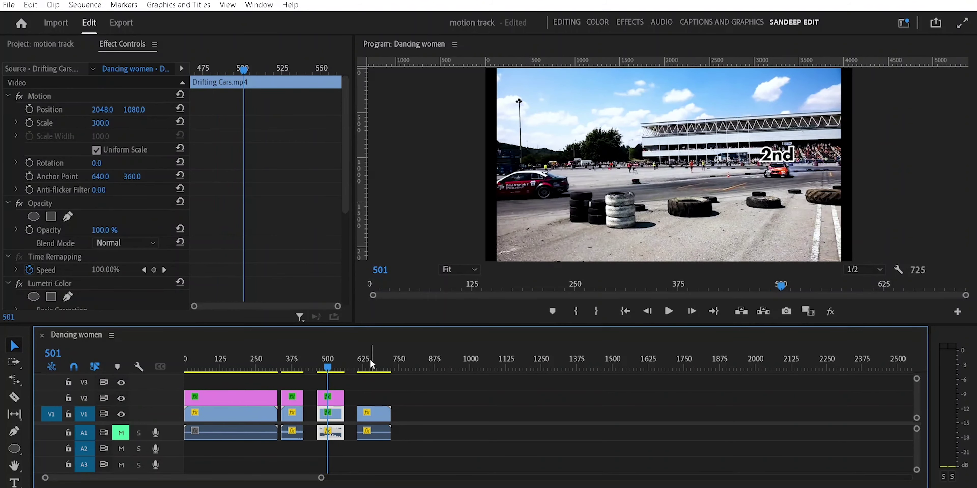
pyautogui.moveTo(329, 369); pyautogui.dragTo(367, 366)
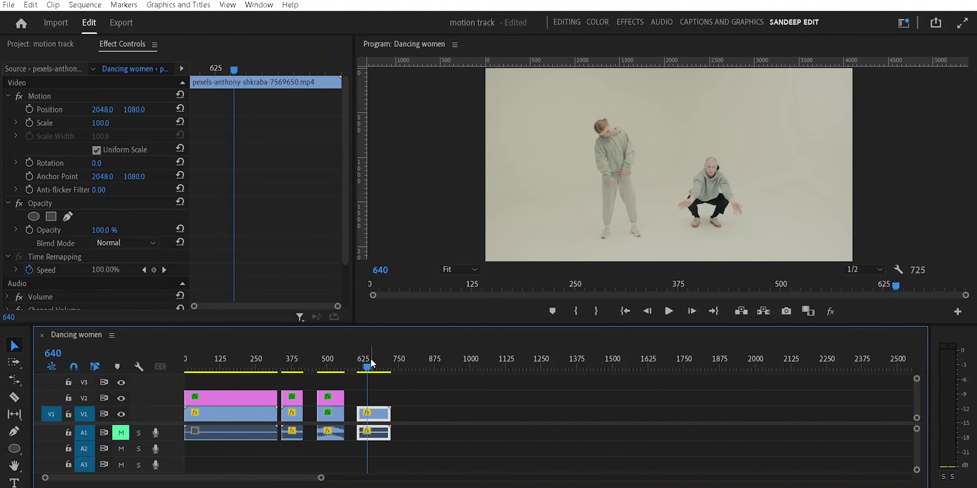
pyautogui.moveTo(370, 363); pyautogui.dragTo(360, 367)
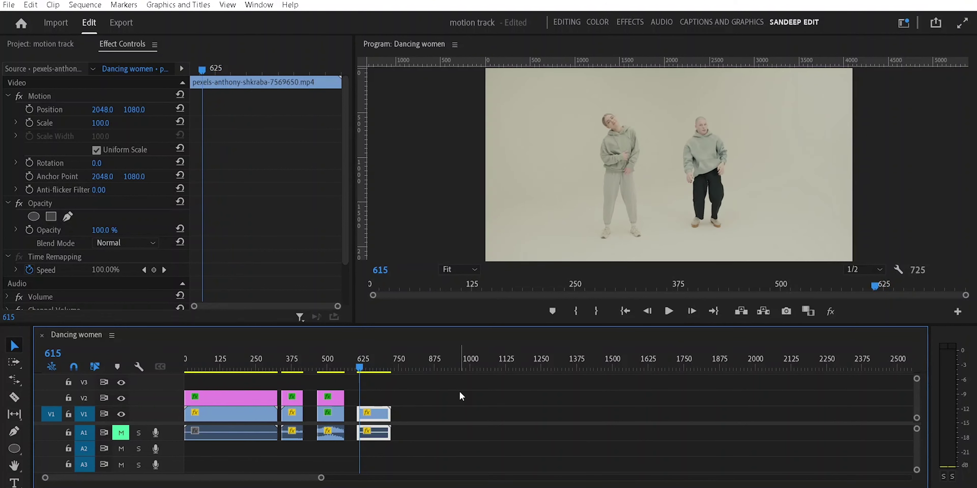
# Enlarge the two-dancer clip to about 217% and reposition it to frame the right dancer
pyautogui.press('Down')
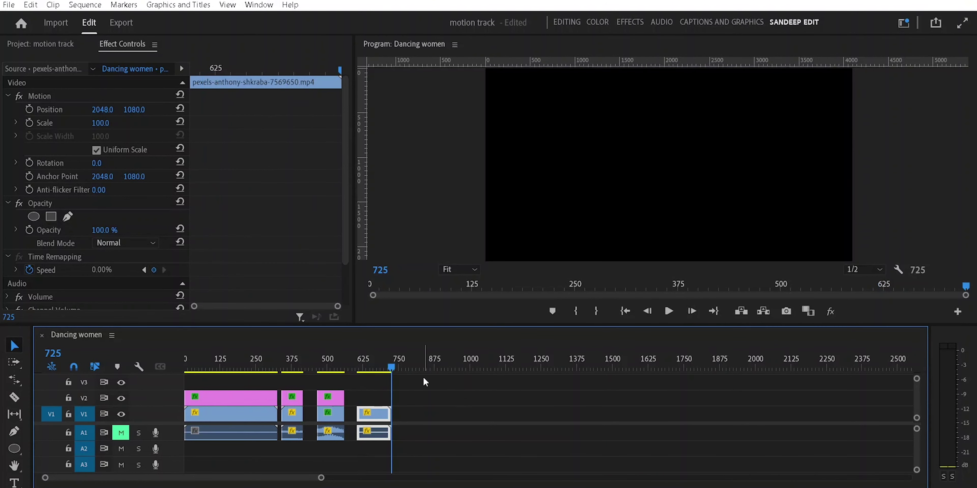
pyautogui.press('Up')
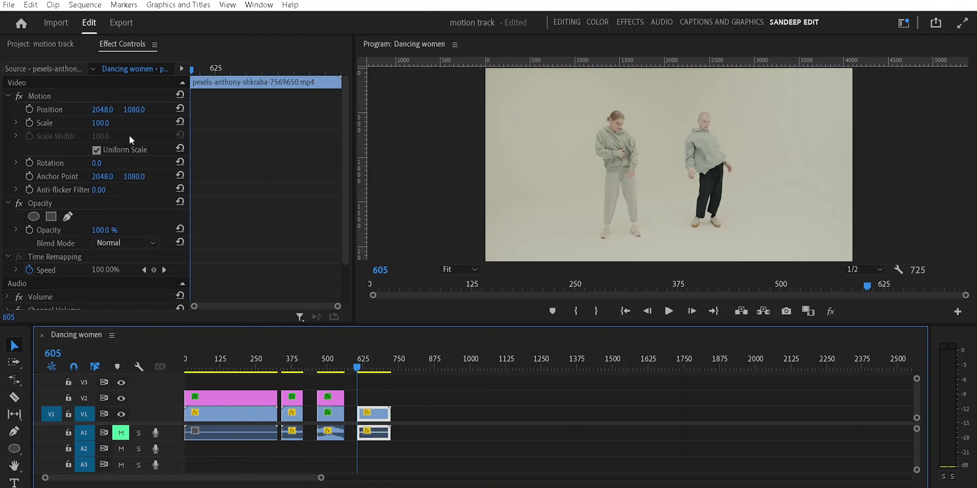
pyautogui.click(100, 123)
pyautogui.moveTo(99, 123)
pyautogui.mouseDown()
pyautogui.moveTo(150, 123)
pyautogui.moveTo(176, 109)
pyautogui.moveTo(358, 109)
pyautogui.moveTo(52, 110)
pyautogui.mouseUp()
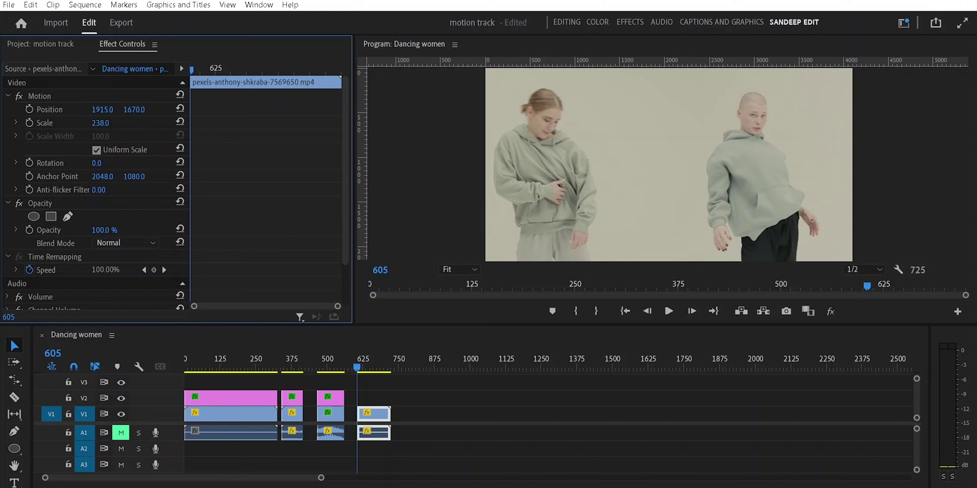
pyautogui.moveTo(102, 109); pyautogui.dragTo(66, 96)
pyautogui.click(66, 97)
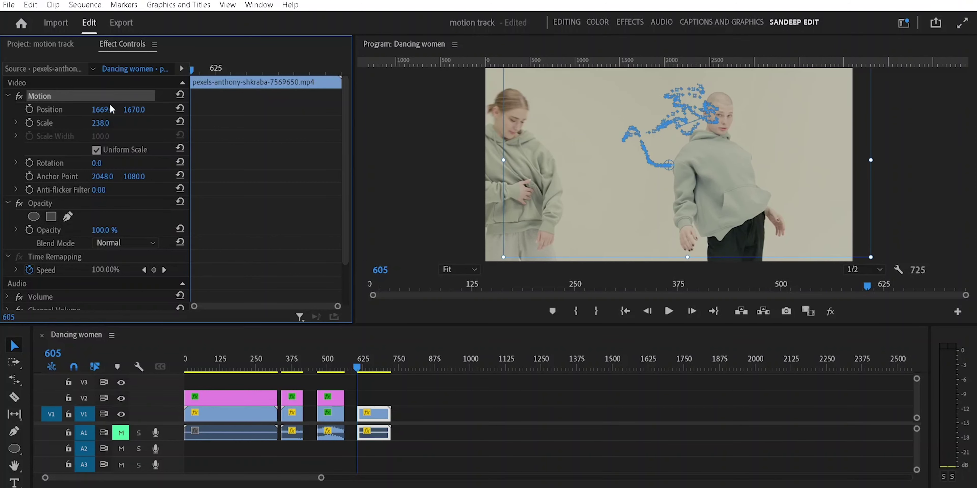
pyautogui.moveTo(669, 165); pyautogui.dragTo(581, 222)
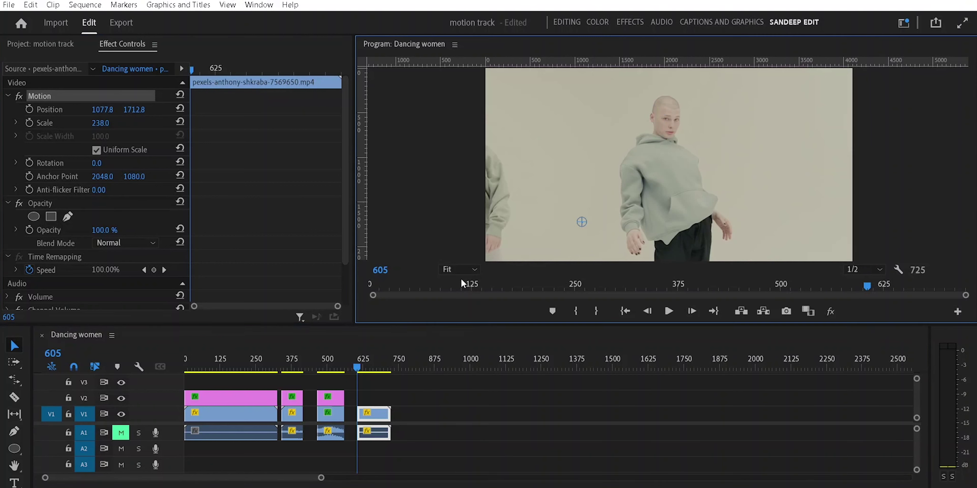
# Fine-tune the clip's scale to 218.3 and position, then set a Position keyframe at frame 605
pyautogui.click(462, 269)
pyautogui.click(459, 304)
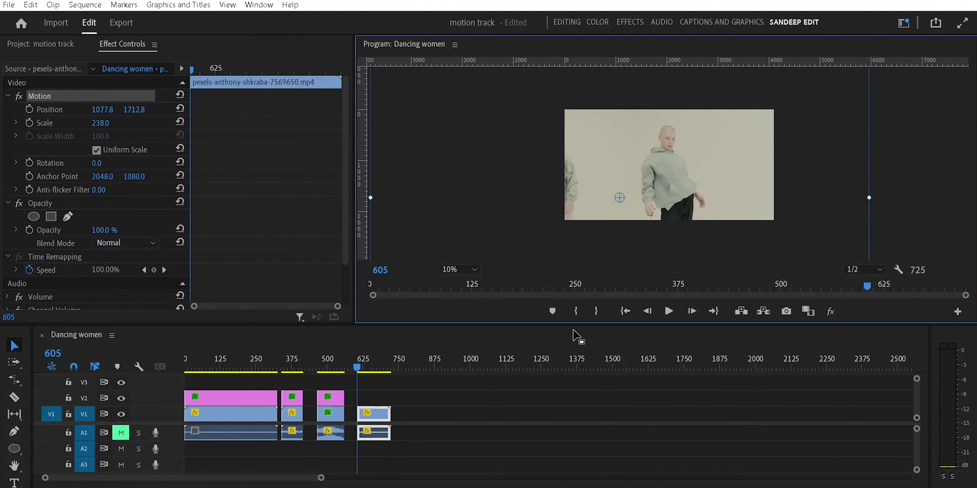
pyautogui.press('`')
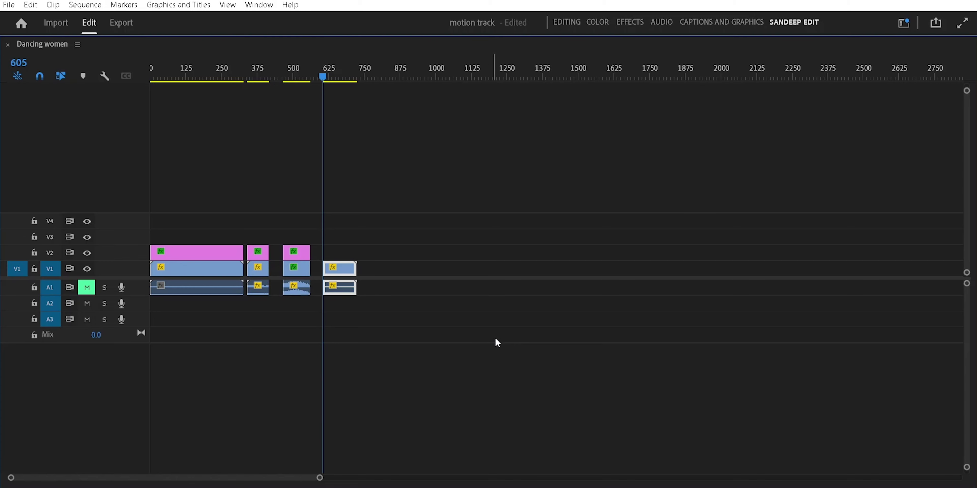
pyautogui.press('`')
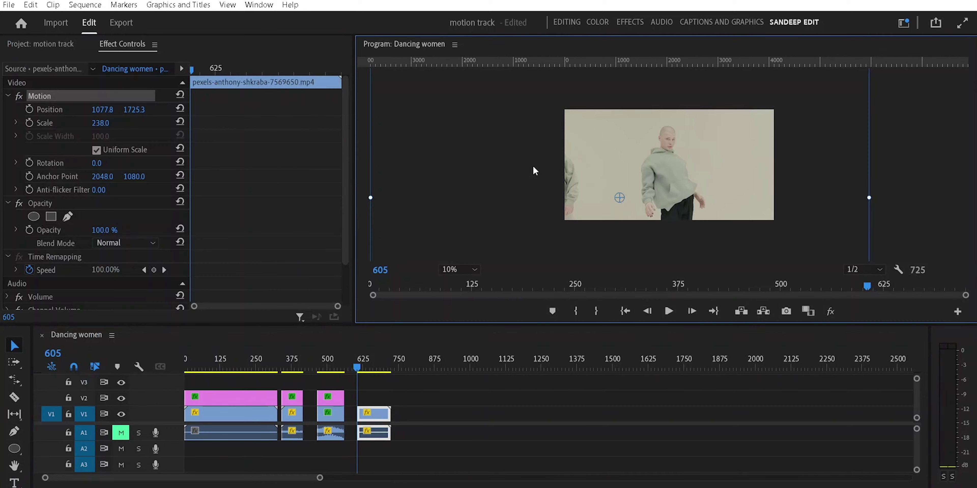
pyautogui.press('`')
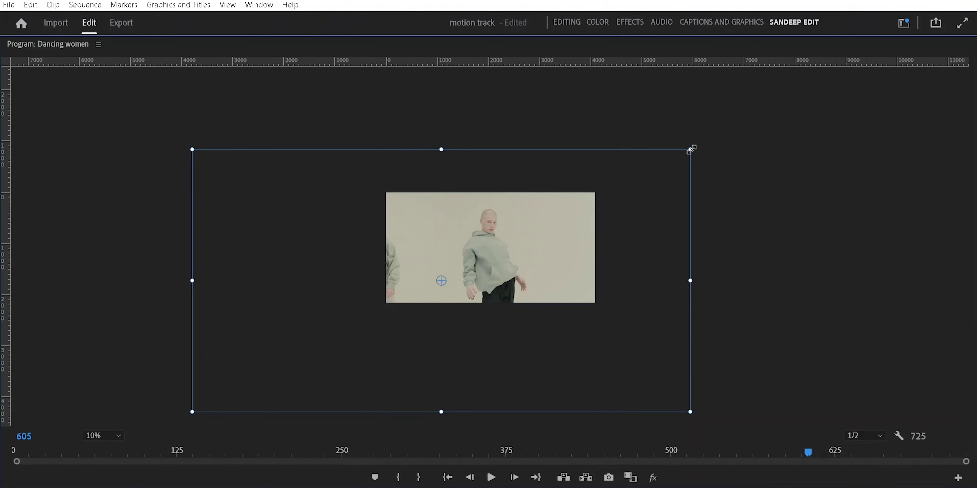
pyautogui.moveTo(690, 150); pyautogui.dragTo(672, 159)
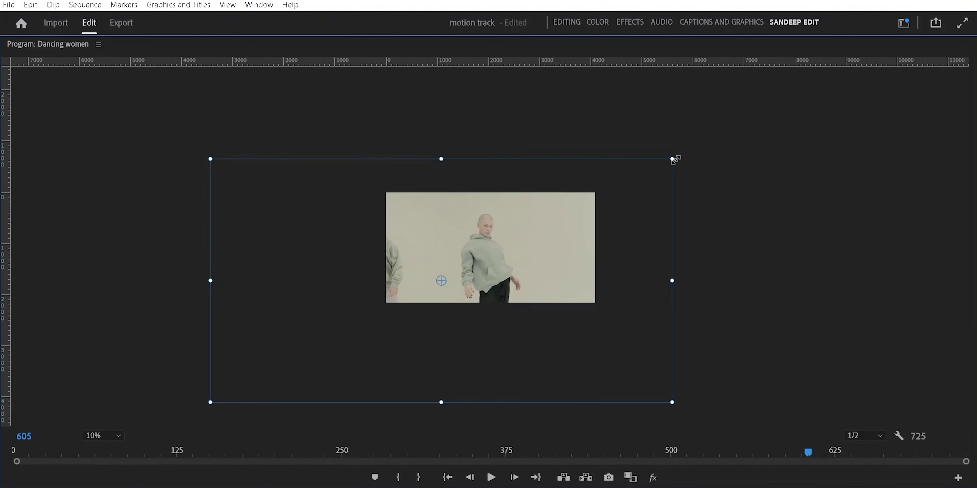
pyautogui.moveTo(673, 160); pyautogui.dragTo(612, 196)
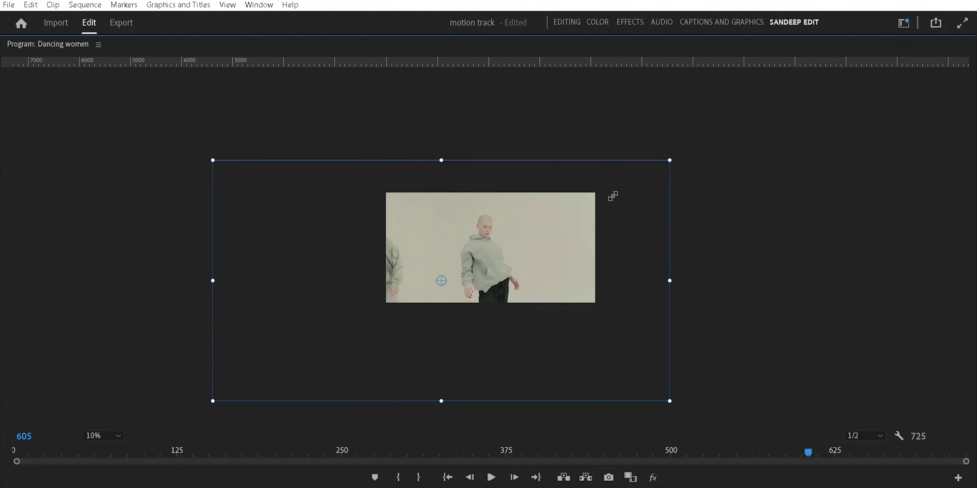
pyautogui.moveTo(486, 231); pyautogui.dragTo(488, 231)
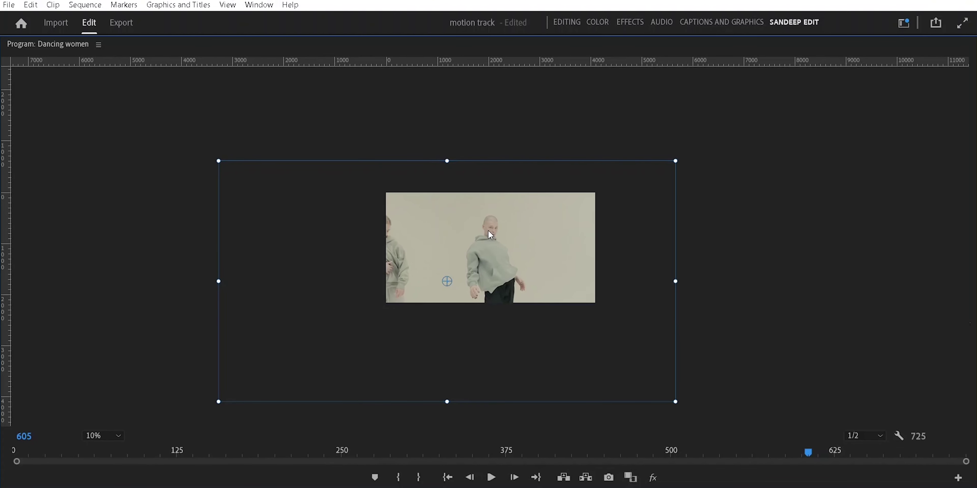
pyautogui.press('`')
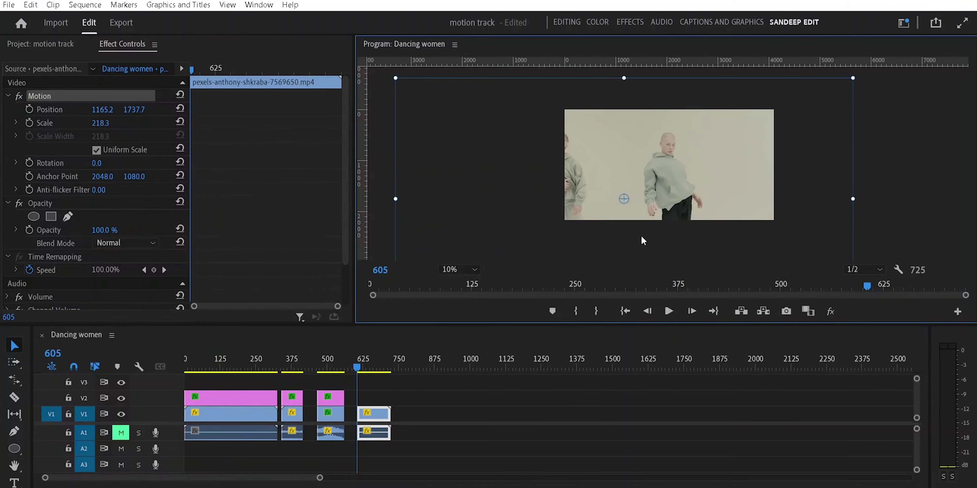
pyautogui.click(911, 180)
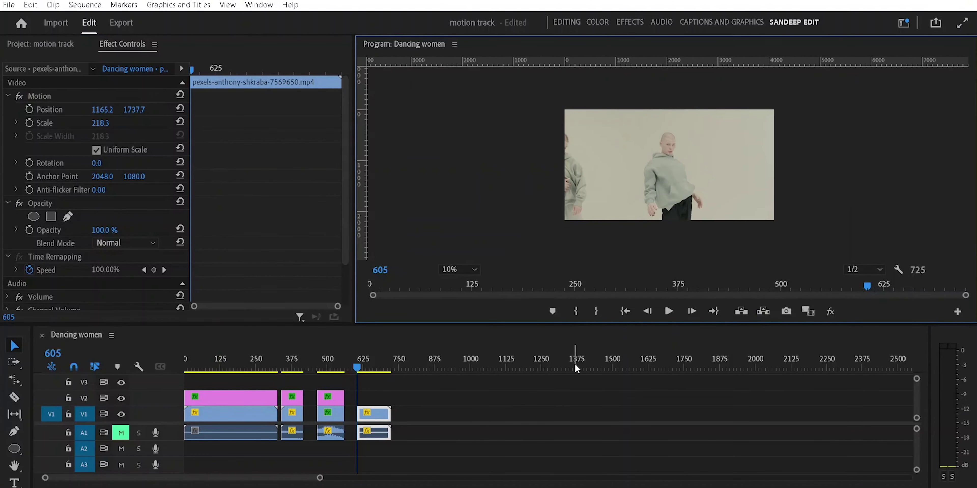
pyautogui.click(29, 109)
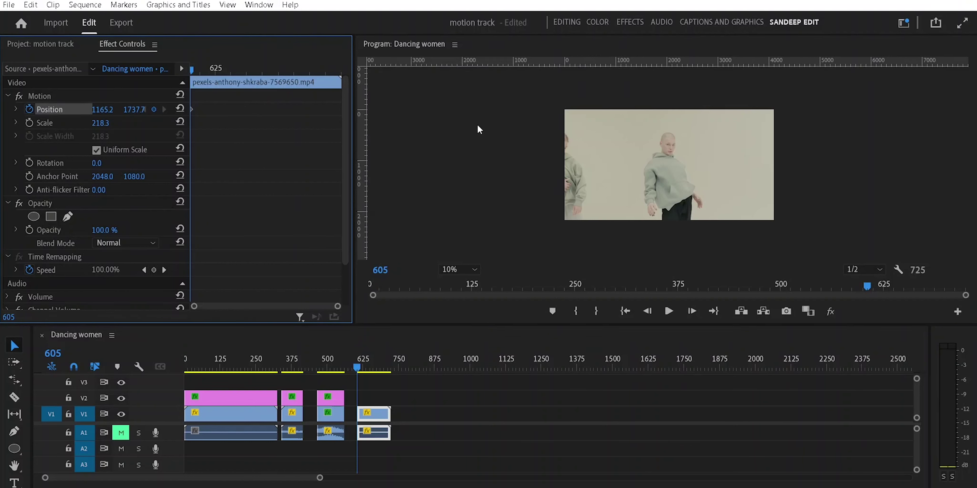
# Zoom the preview to 75% and add horizontal and vertical guides crossing the dancer's face
pyautogui.click(470, 271)
pyautogui.click(468, 348)
pyautogui.moveTo(968, 171); pyautogui.dragTo(967, 150)
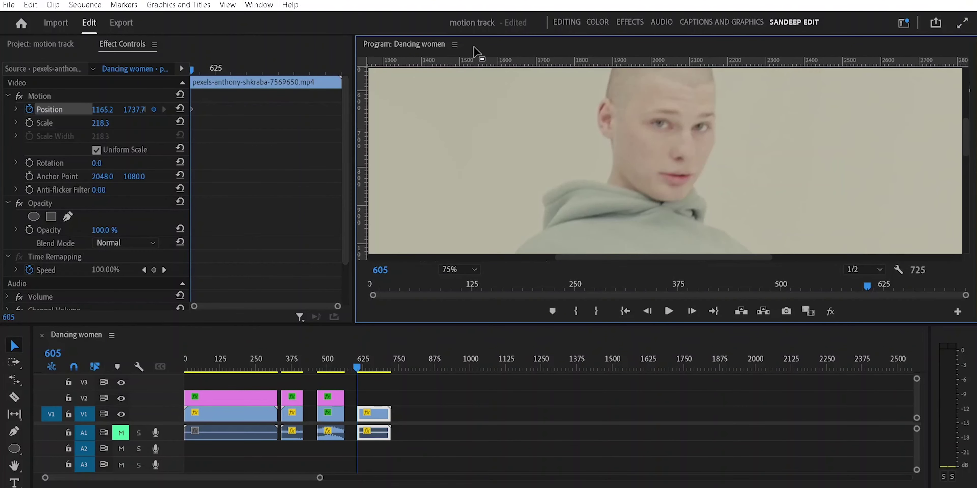
pyautogui.moveTo(446, 57); pyautogui.dragTo(451, 152)
pyautogui.moveTo(362, 120); pyautogui.dragTo(679, 140)
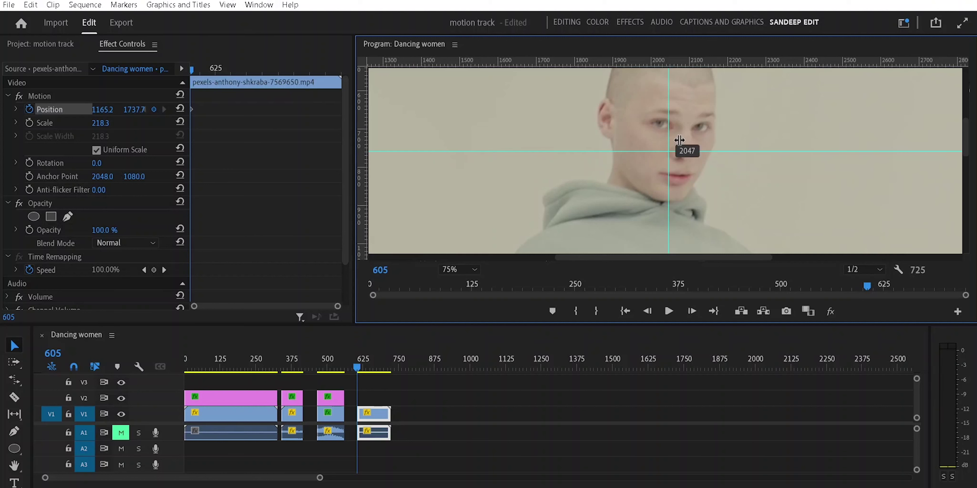
pyautogui.moveTo(679, 141); pyautogui.dragTo(698, 140)
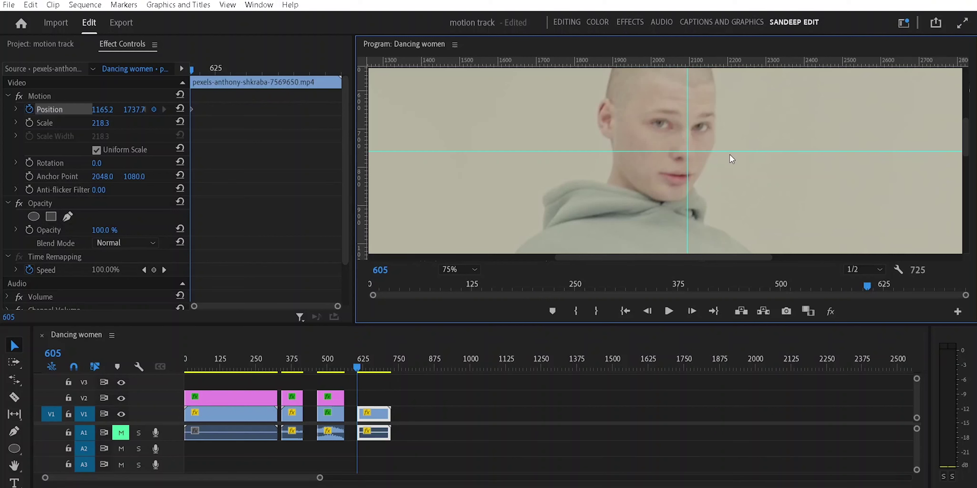
# Check the framing at 25% and 50% preview zoom, return to 75%, and advance to frame 606
pyautogui.click(472, 269)
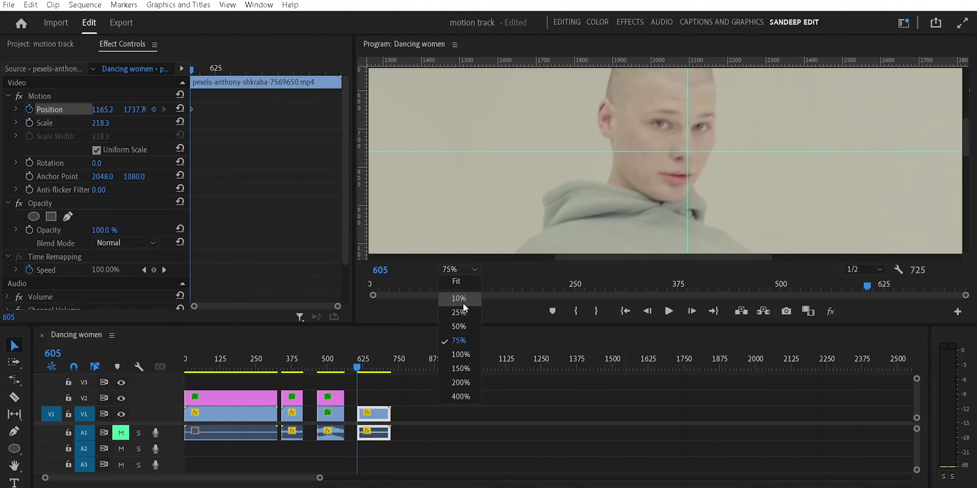
pyautogui.click(459, 312)
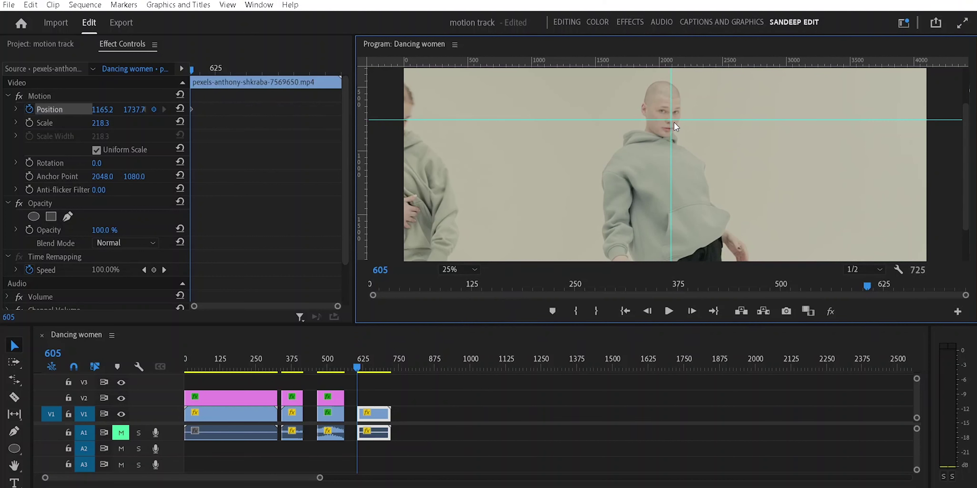
pyautogui.click(474, 271)
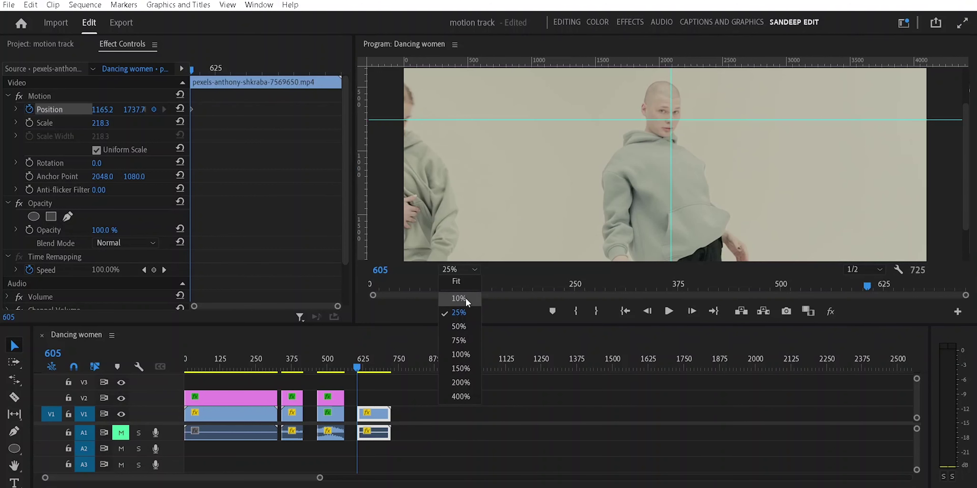
pyautogui.click(464, 325)
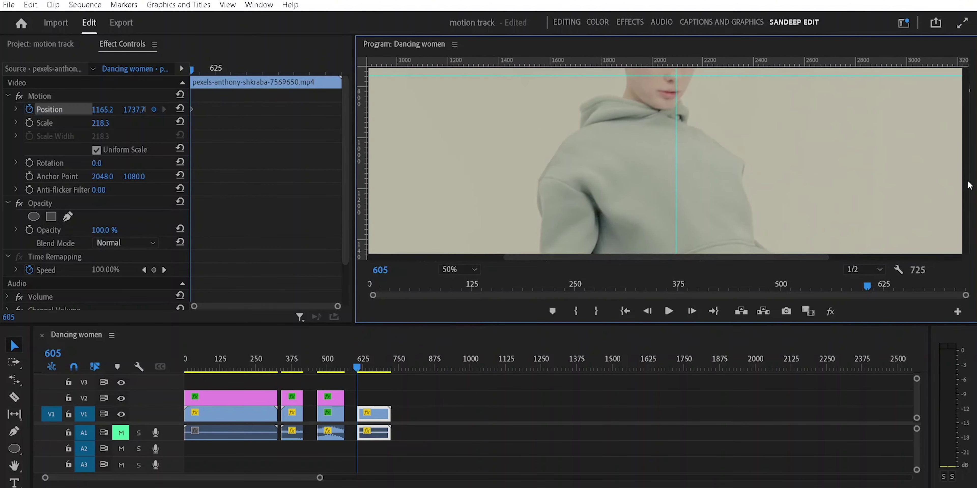
pyautogui.click(459, 269)
pyautogui.click(459, 340)
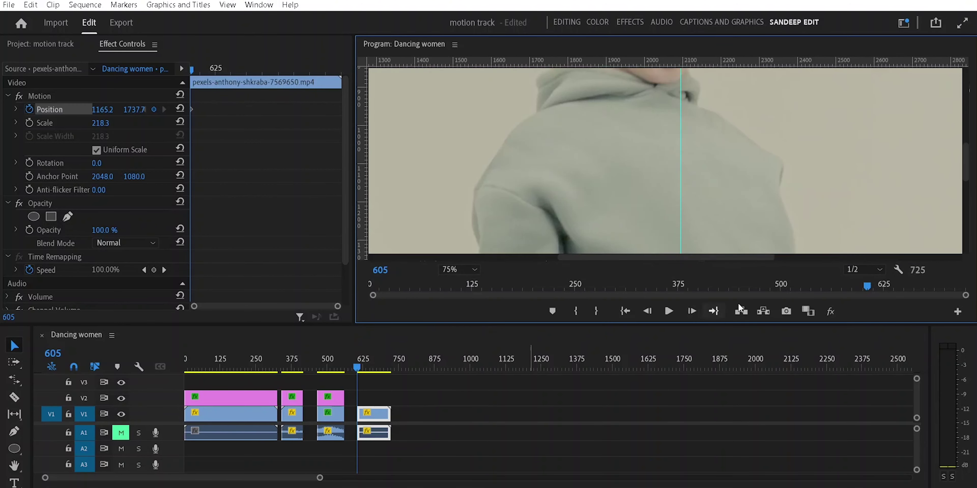
pyautogui.moveTo(965, 171); pyautogui.dragTo(967, 147)
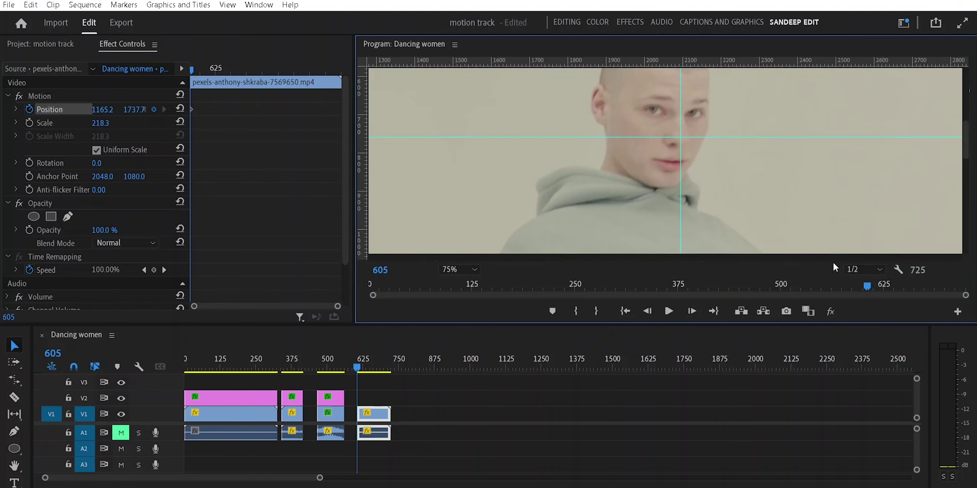
pyautogui.press('Right')
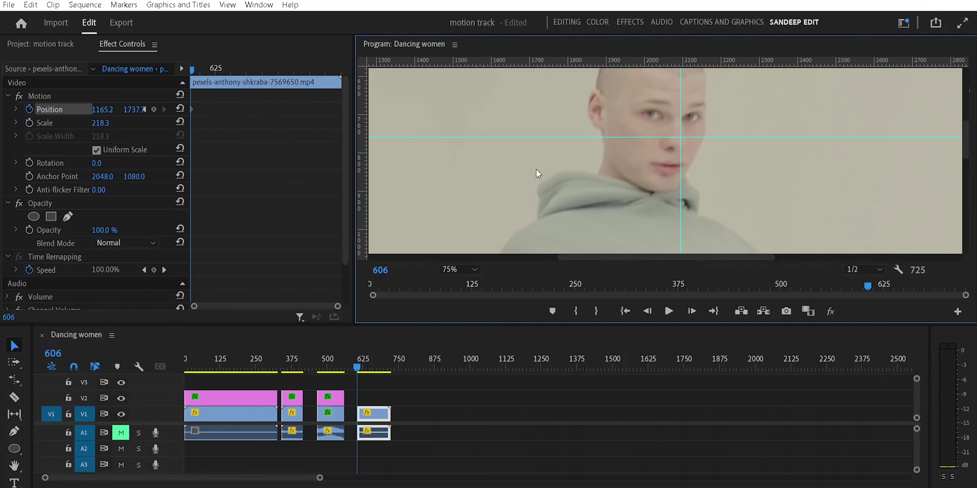
# Nudge the clip each frame to keep the face on the guides, then spread out the Position keyframes
pyautogui.click(53, 96)
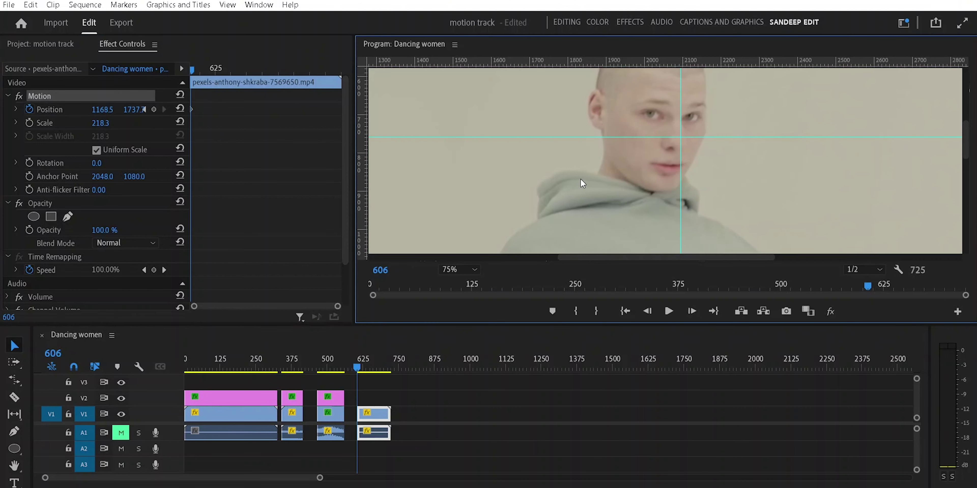
pyautogui.moveTo(578, 178); pyautogui.dragTo(583, 178)
pyautogui.press('Right')
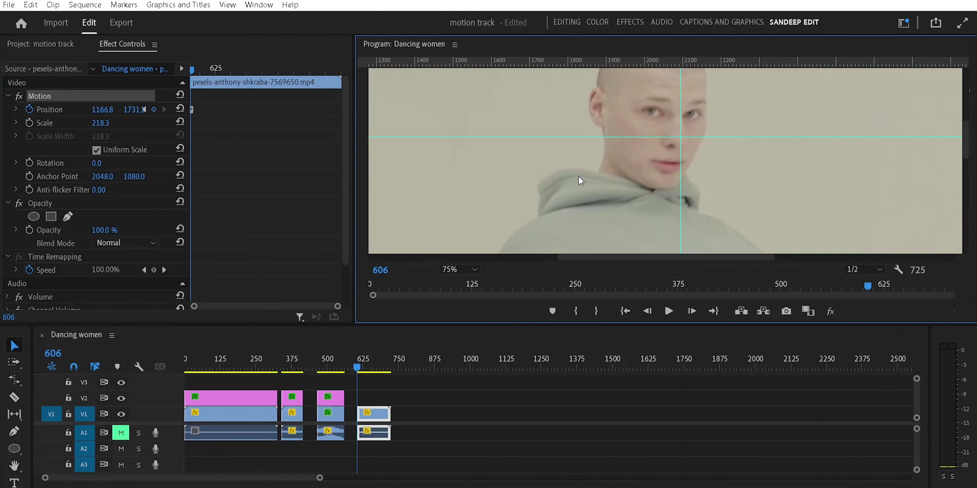
pyautogui.press('Right')
pyautogui.hotkey('shift', 'Right')
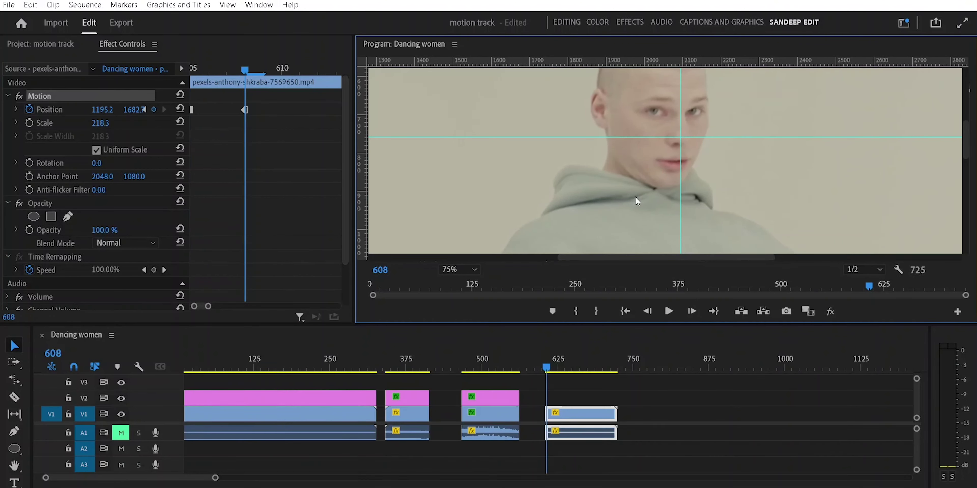
pyautogui.moveTo(635, 197); pyautogui.dragTo(643, 182)
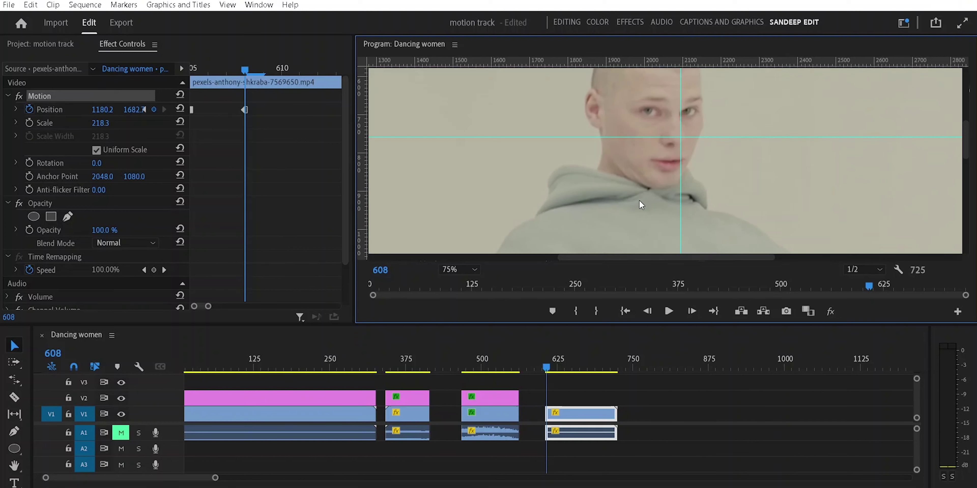
pyautogui.click(297, 135)
pyautogui.press('Right')
pyautogui.press('Right')
pyautogui.press('Right')
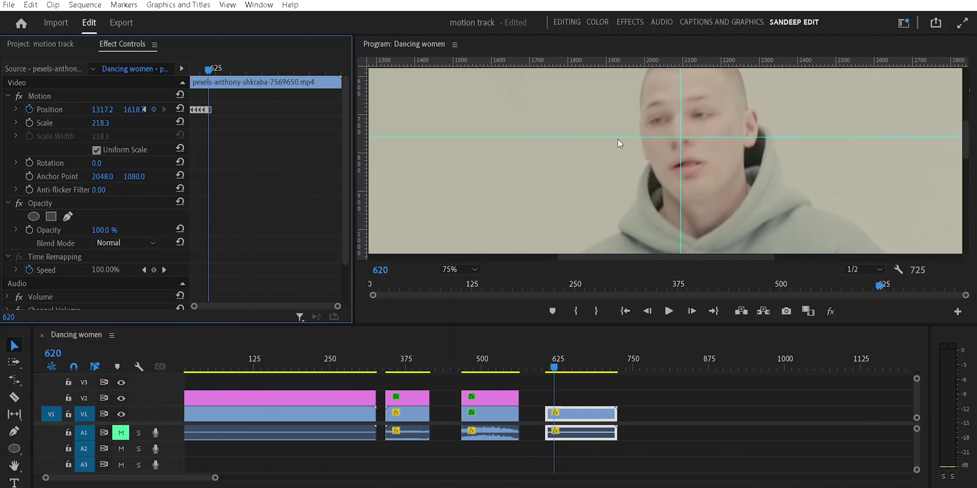
pyautogui.moveTo(337, 306); pyautogui.dragTo(244, 305)
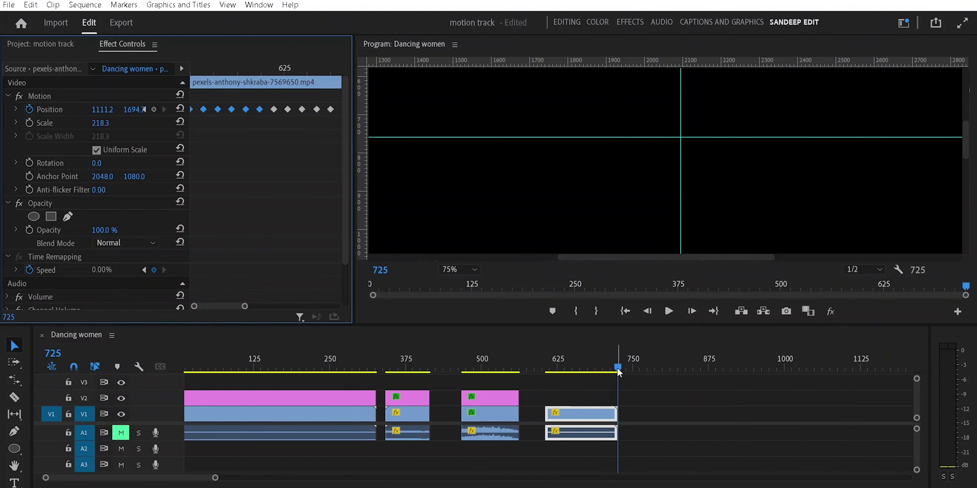
# Fit the frame in the monitor, return to frame 615, remove the horizontal guide, and play the sequence
pyautogui.click(575, 368)
pyautogui.click(472, 270)
pyautogui.click(472, 283)
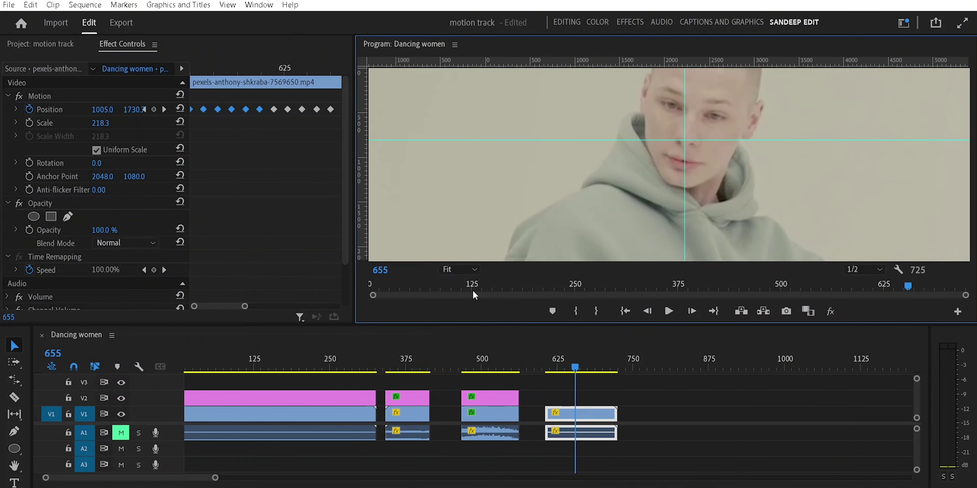
pyautogui.click(550, 368)
pyautogui.moveTo(440, 136); pyautogui.dragTo(454, 59)
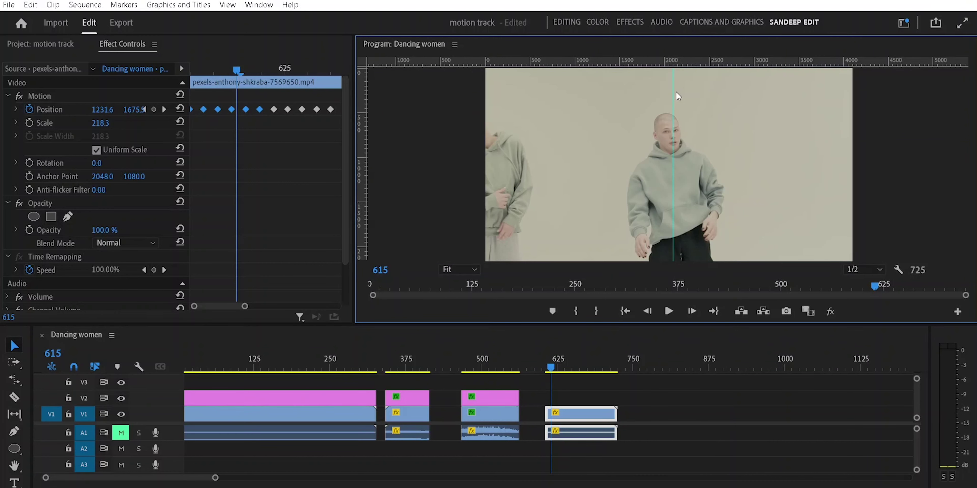
pyautogui.click(552, 367)
pyautogui.press('space')
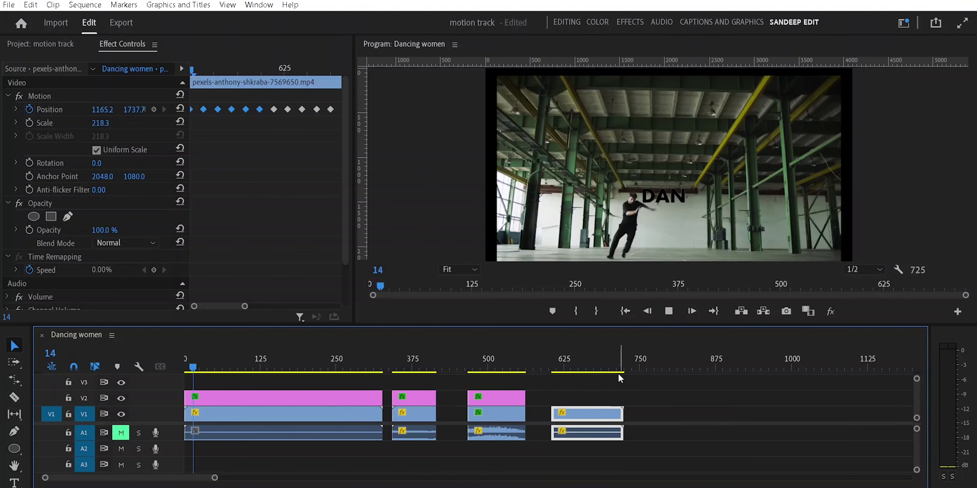
# Scrub from frame 593 through the two-dancer clip to frame 688 and play it
pyautogui.moveTo(510, 387); pyautogui.dragTo(546, 386)
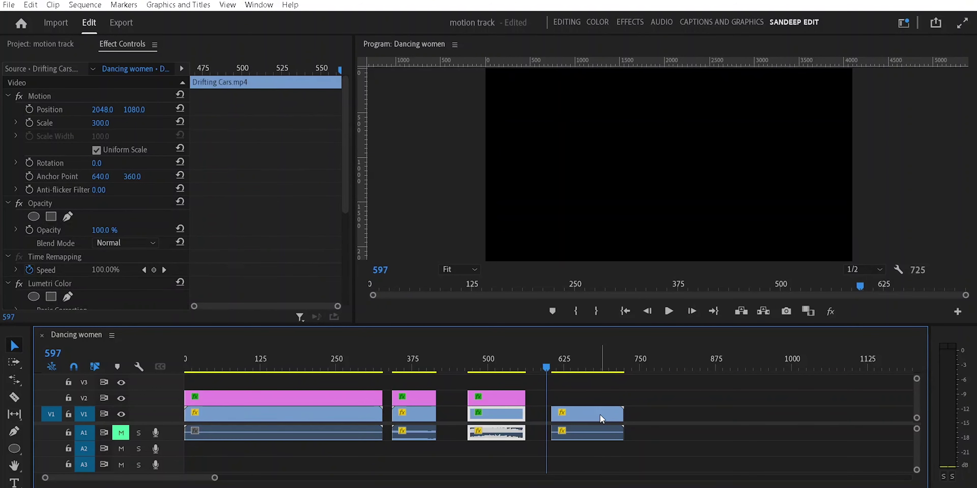
pyautogui.click(549, 368)
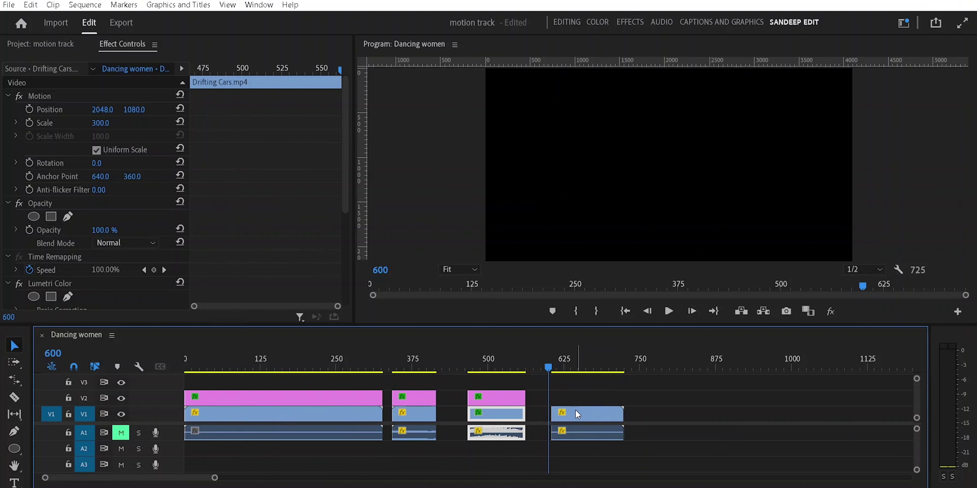
pyautogui.moveTo(547, 367); pyautogui.dragTo(563, 369)
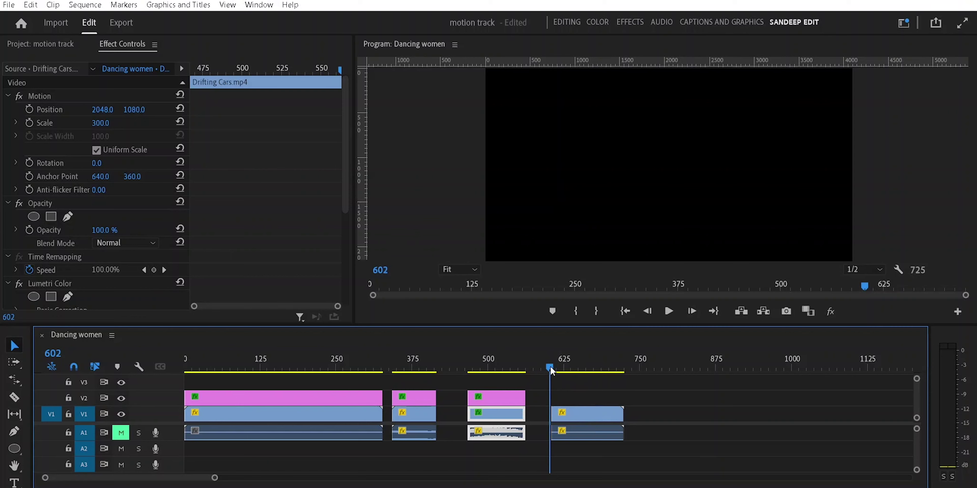
pyautogui.moveTo(563, 369)
pyautogui.mouseDown()
pyautogui.moveTo(615, 369)
pyautogui.moveTo(551, 376)
pyautogui.mouseUp()
pyautogui.press('space')
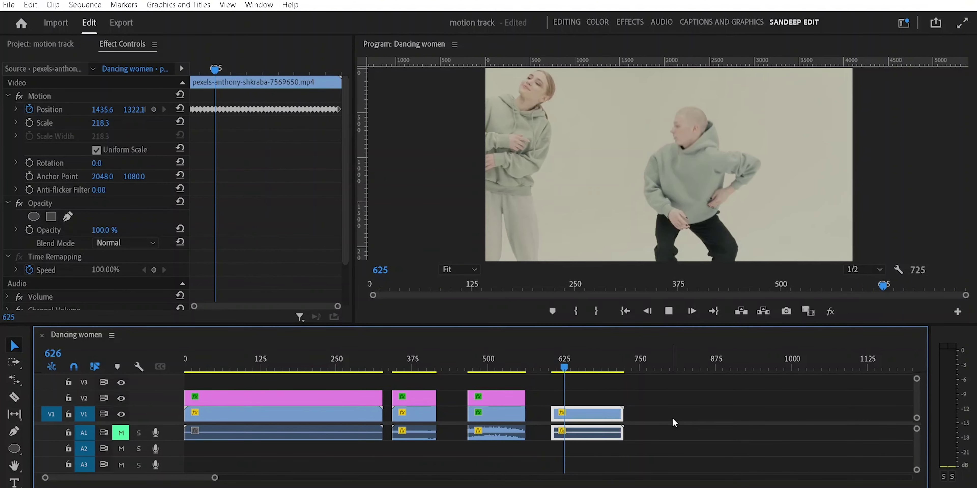
pyautogui.press('space')
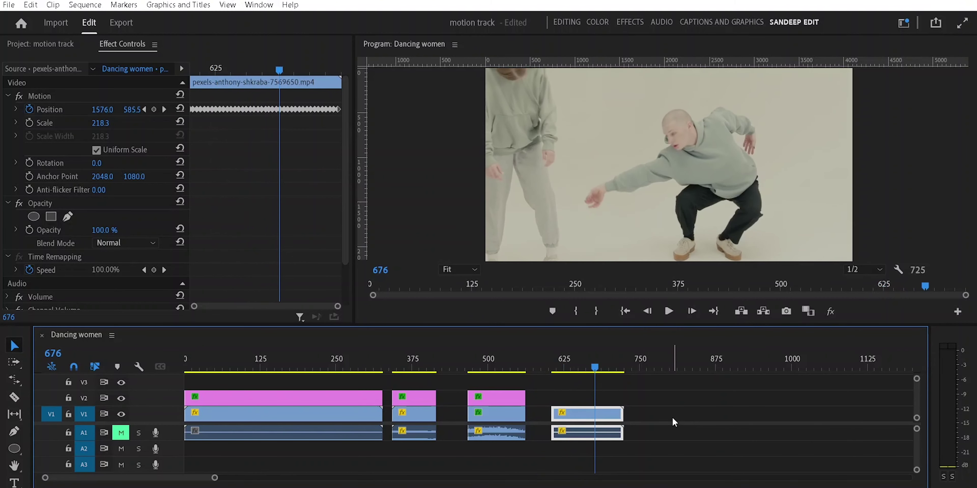
# Replay the clip from just before its start and maximize the program view
pyautogui.moveTo(594, 367); pyautogui.dragTo(550, 369)
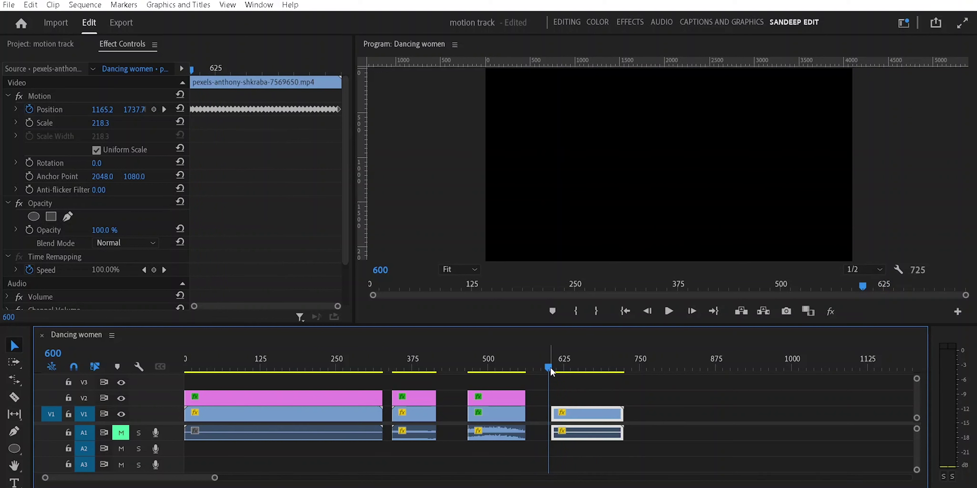
pyautogui.moveTo(550, 368); pyautogui.dragTo(545, 369)
pyautogui.press('space')
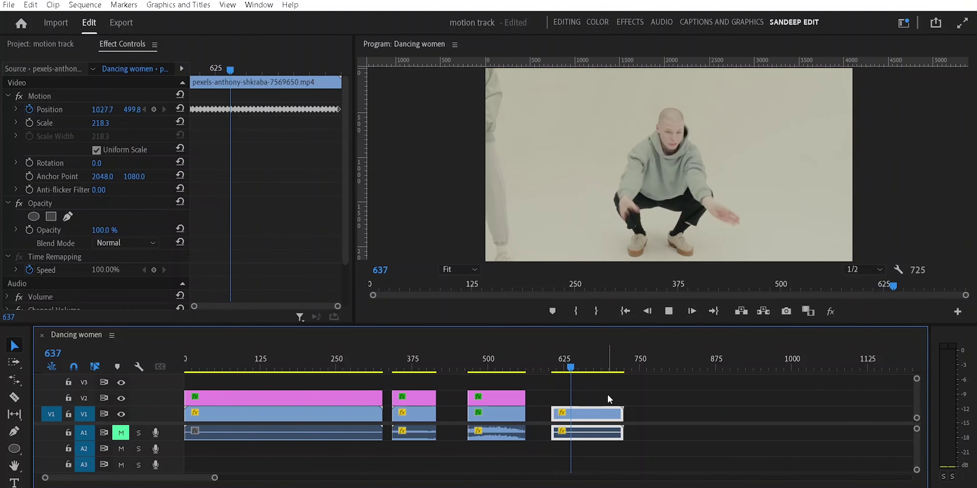
pyautogui.moveTo(569, 366); pyautogui.dragTo(548, 367)
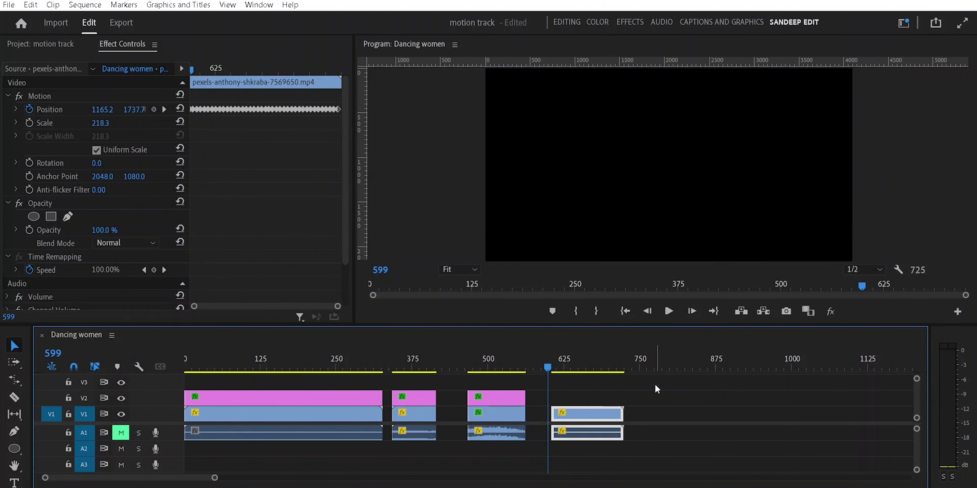
pyautogui.click(505, 193)
pyautogui.press('`')
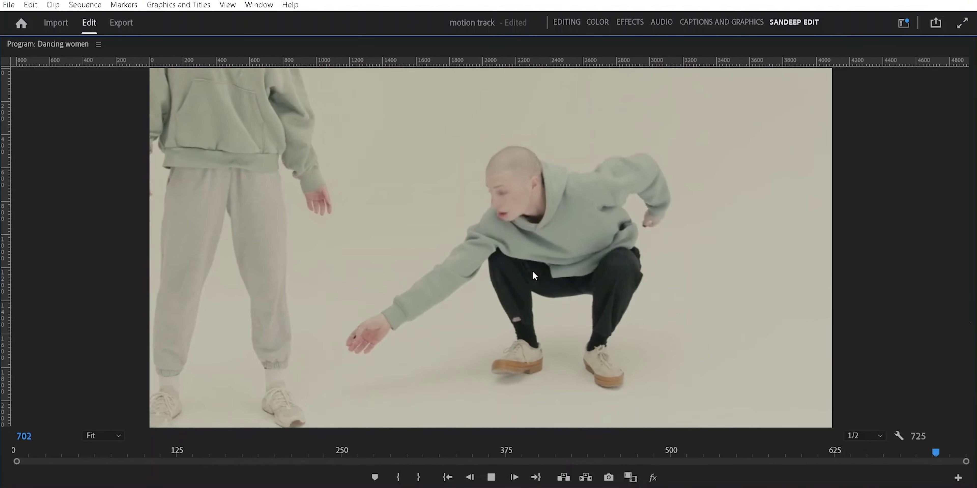
# Duplicate the two-dancer clip into the gap after it and delete the copy's position keyframes
pyautogui.press('space')
pyautogui.press('`')
pyautogui.moveTo(591, 413); pyautogui.dragTo(683, 415)
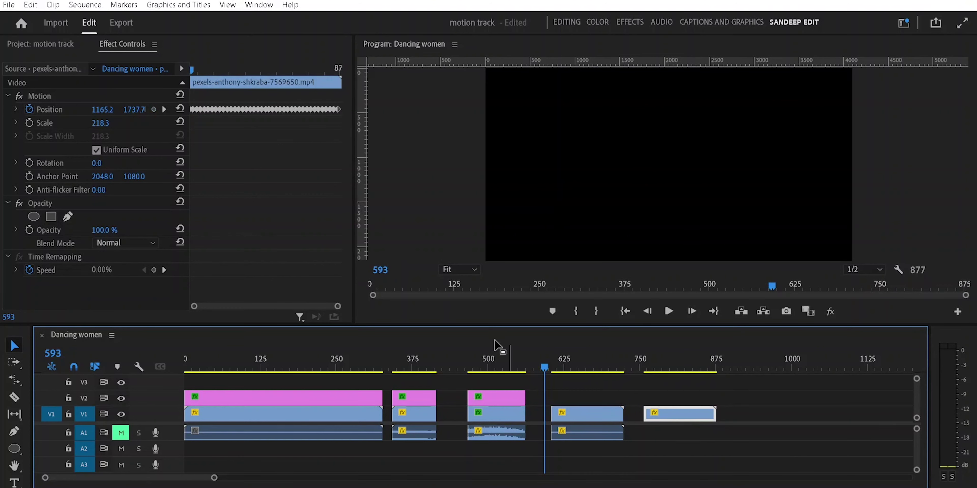
pyautogui.click(31, 109)
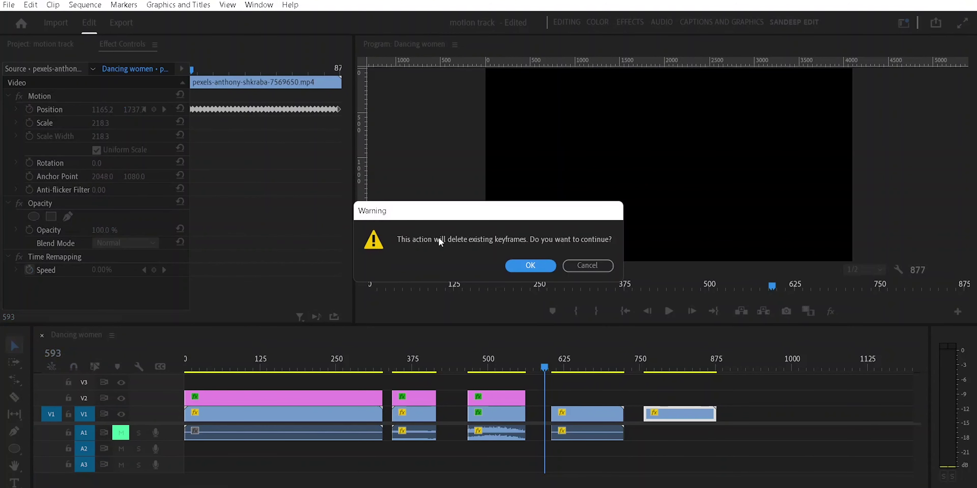
pyautogui.click(523, 270)
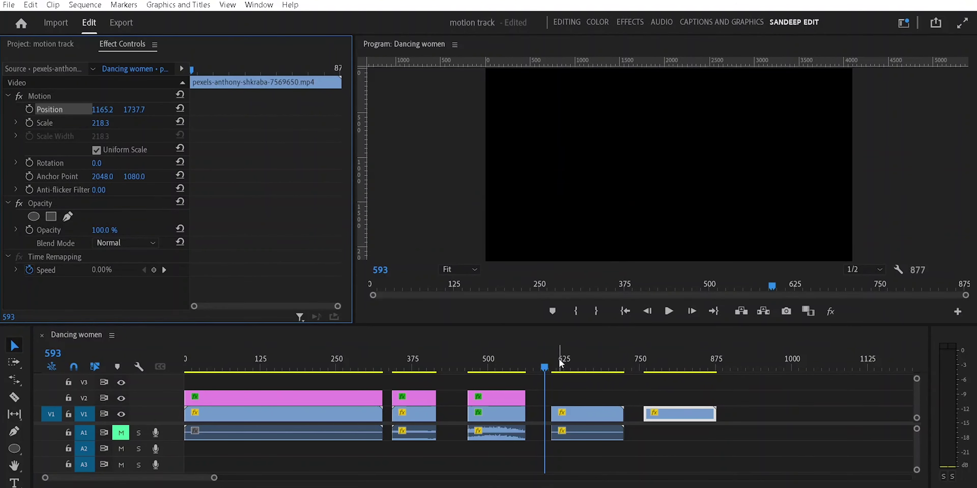
# Preview into the copy, then reset its Scale to 100 and Position to frame centre
pyautogui.moveTo(562, 364); pyautogui.dragTo(632, 364)
pyautogui.press('space')
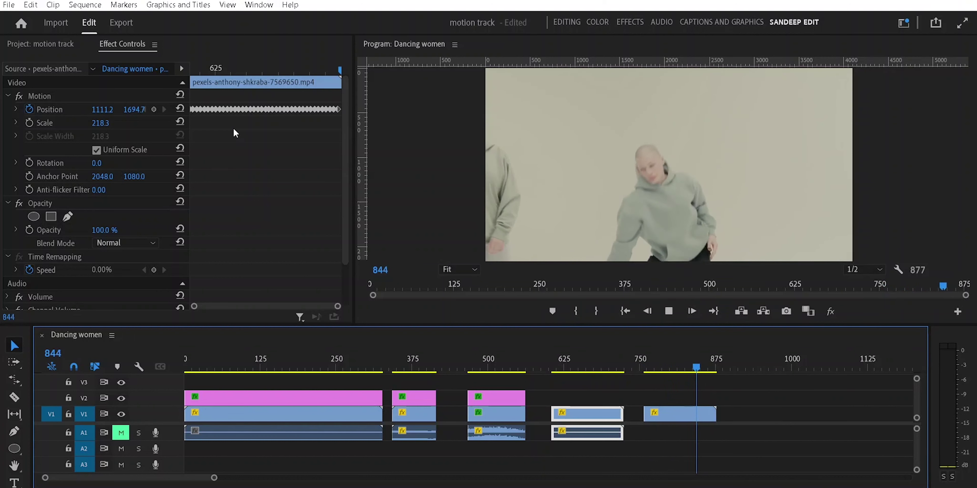
pyautogui.press('space')
pyautogui.click(670, 415)
pyautogui.click(179, 121)
pyautogui.click(180, 108)
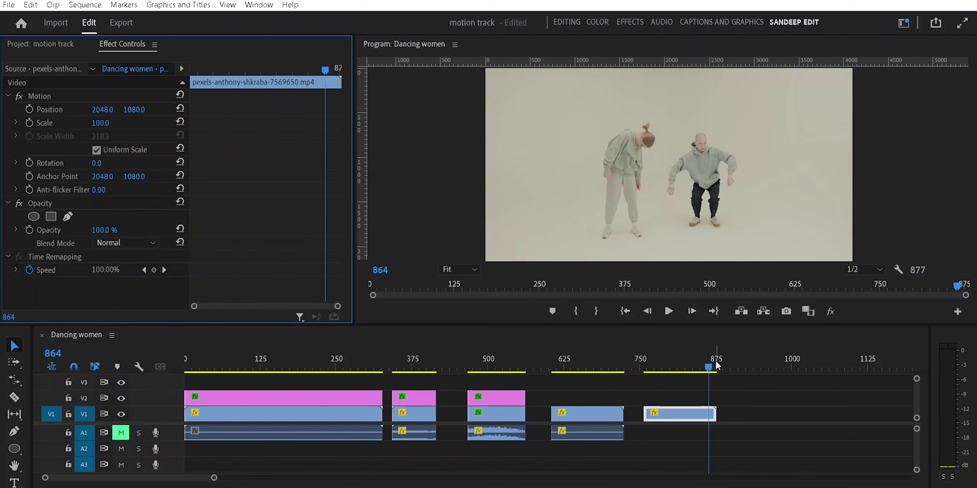
# Play the copy from frame 750, then play the tracked clip and copy back to back
pyautogui.click(640, 366)
pyautogui.press('space')
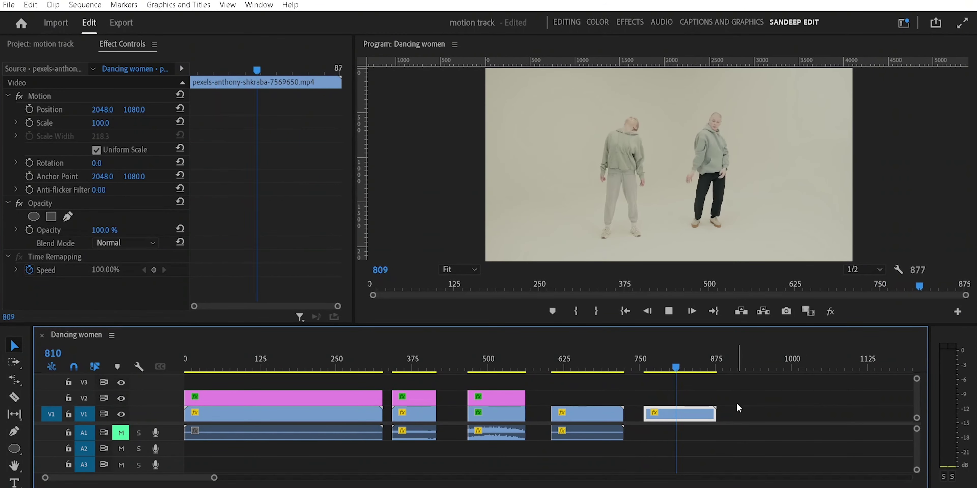
pyautogui.click(650, 367)
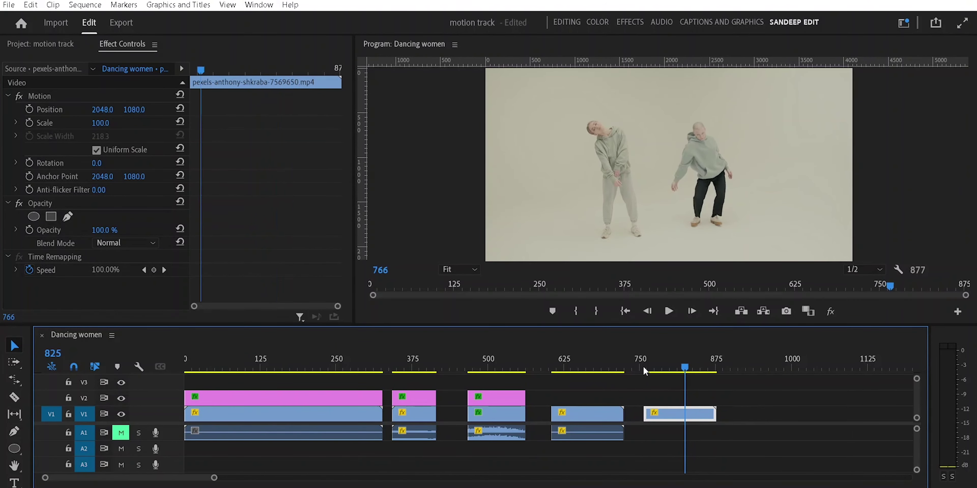
pyautogui.click(547, 366)
pyautogui.press('space')
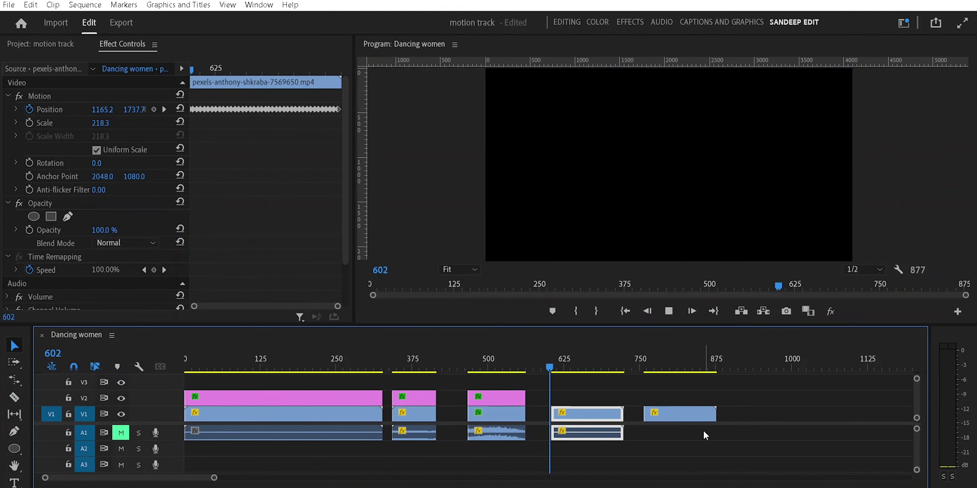